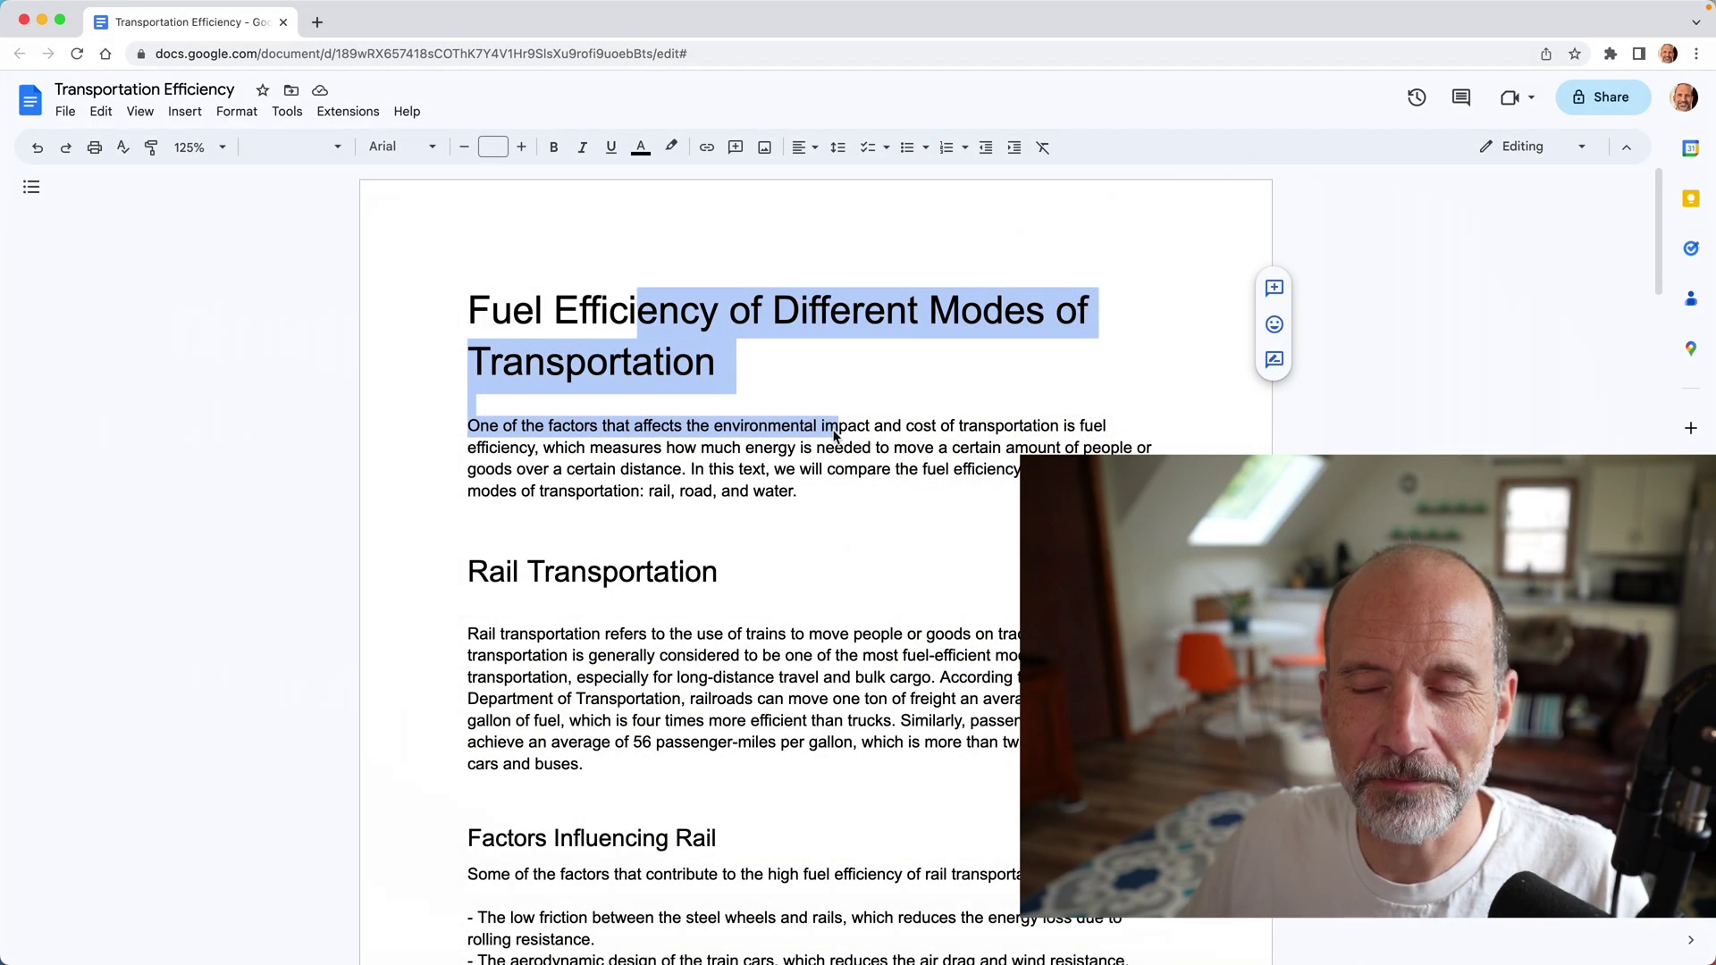
Show the document outline and apply Heading 1 to the Rail Transportation heading.
{"action": "left_click", "coordinate": [688, 370]}
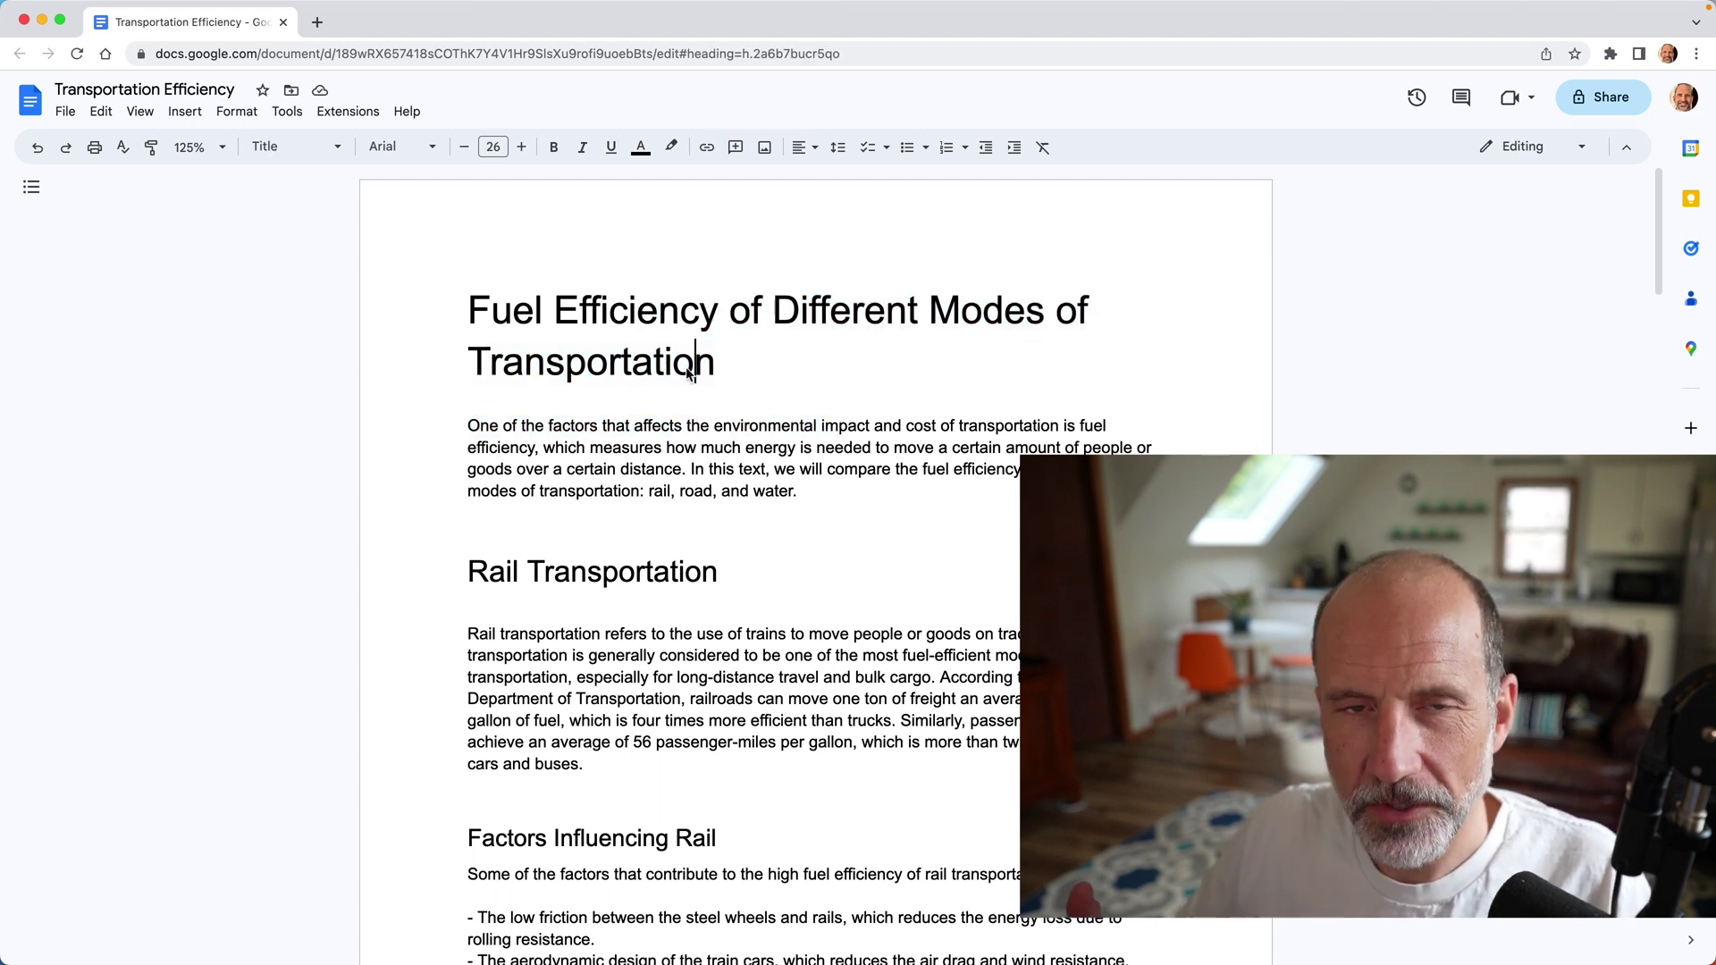
{"action": "left_click", "coordinate": [35, 188]}
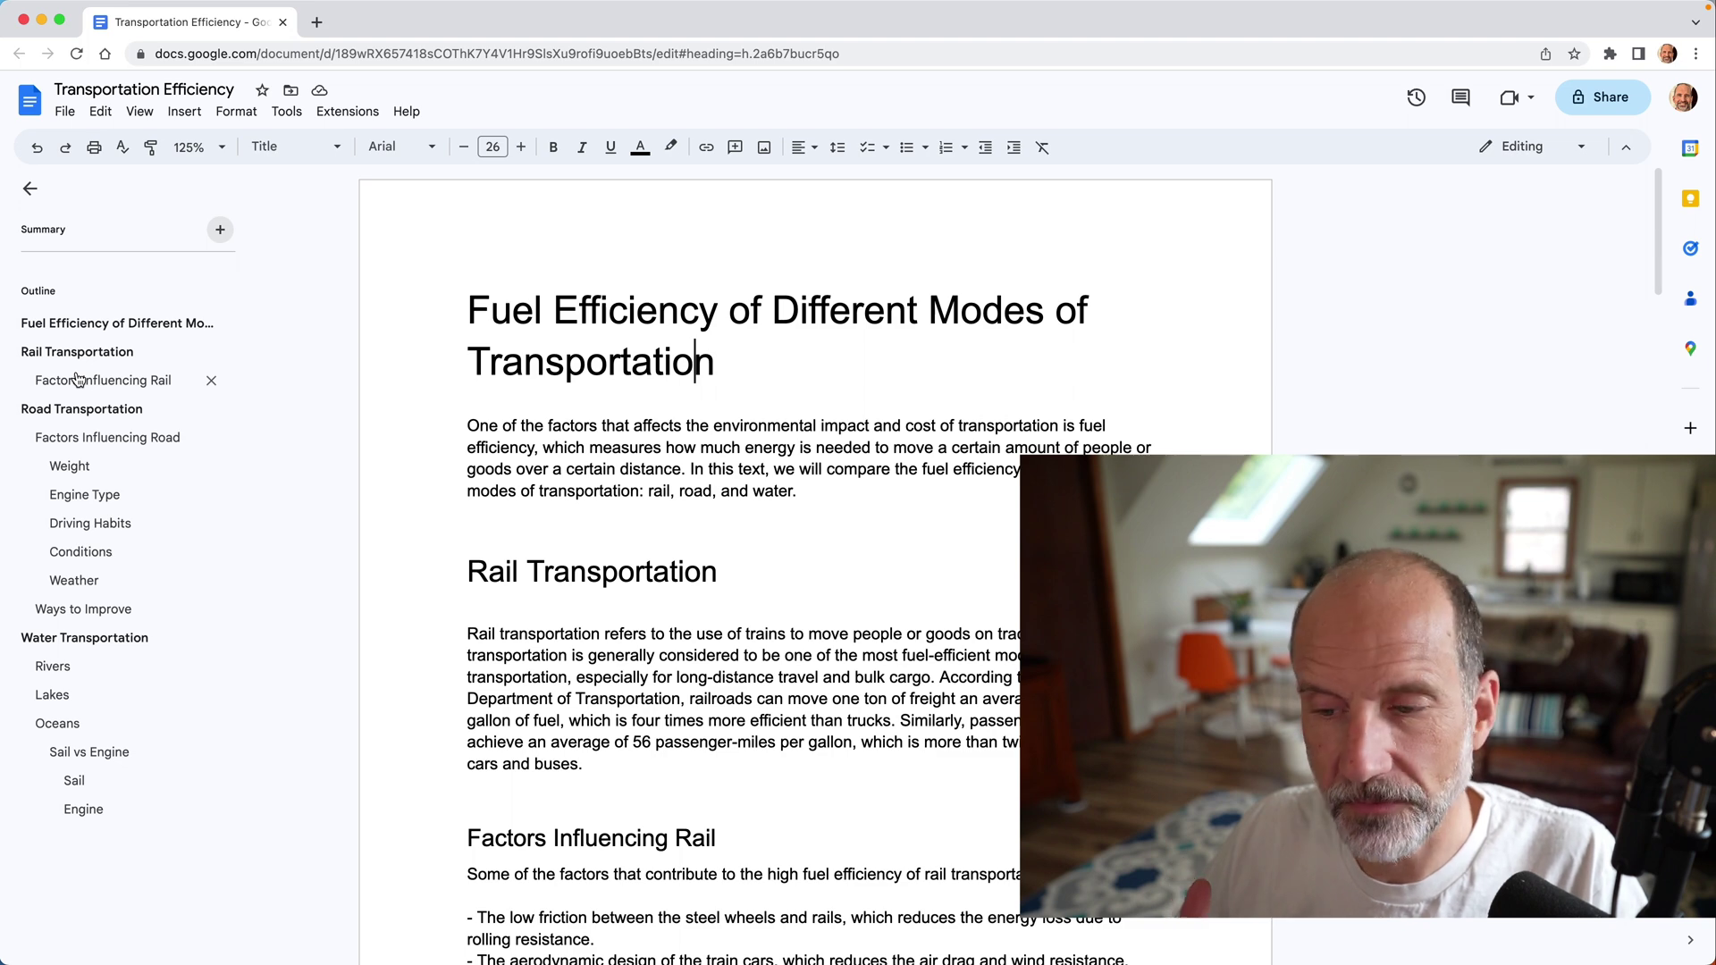
{"action": "left_click", "coordinate": [89, 357]}
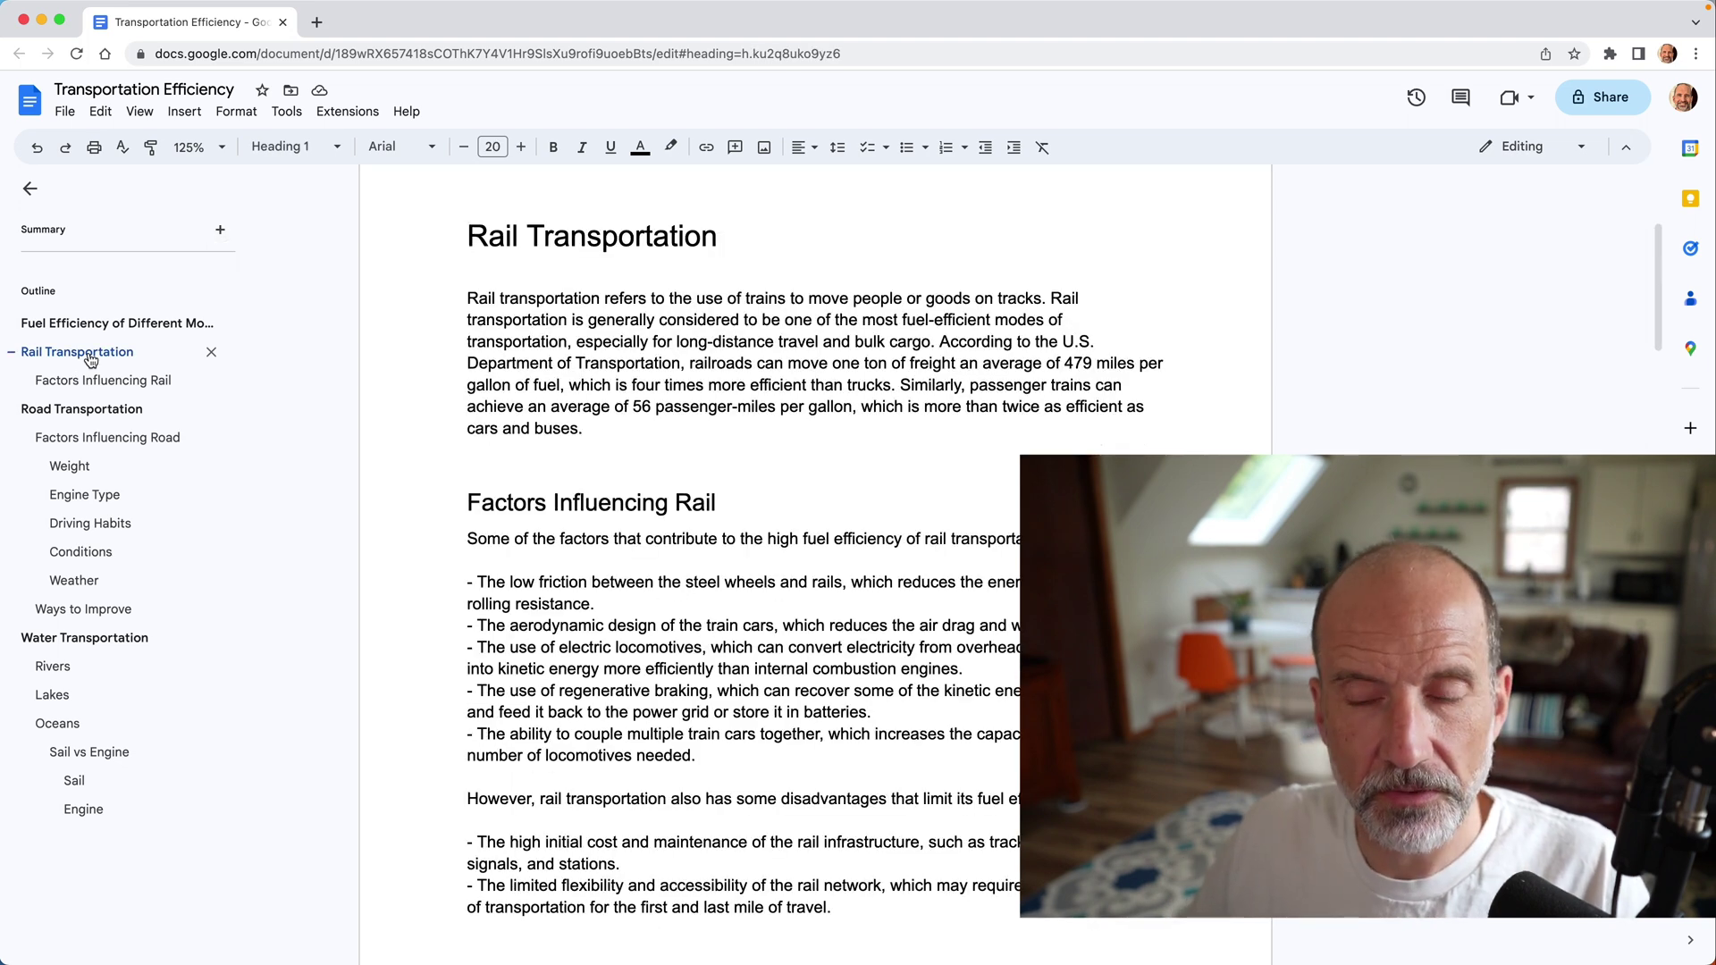
{"action": "left_click_drag", "start_coordinate": [489, 238], "coordinate": [618, 240]}
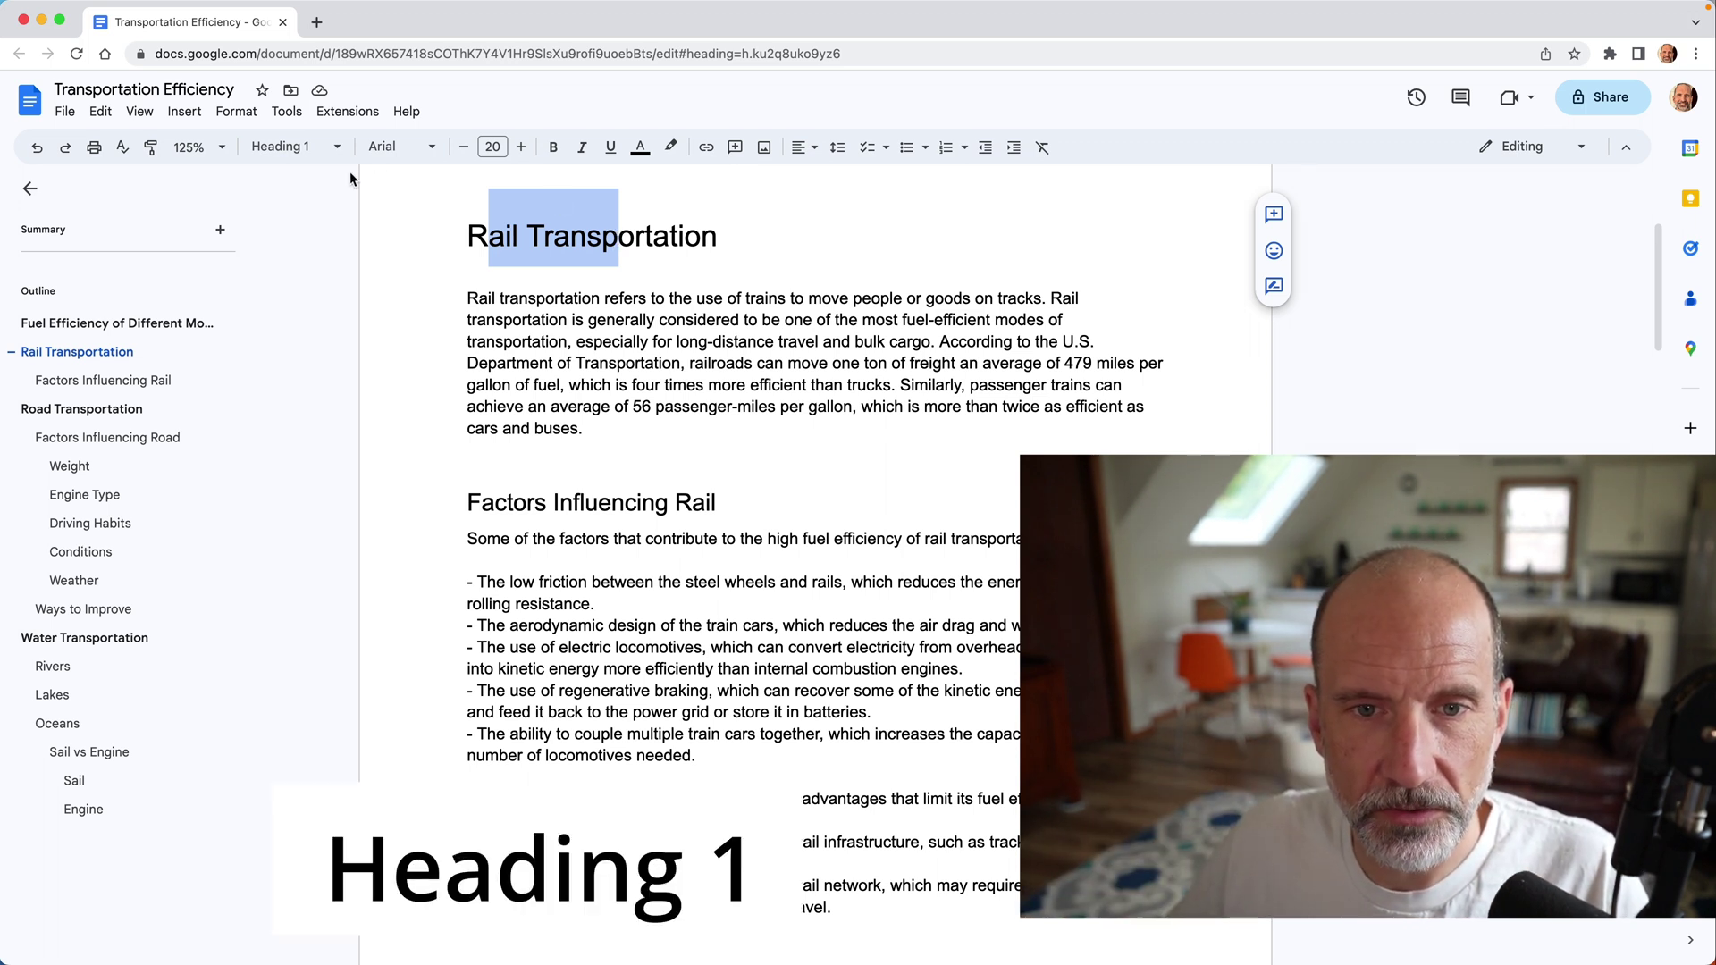
{"action": "left_click", "coordinate": [323, 156]}
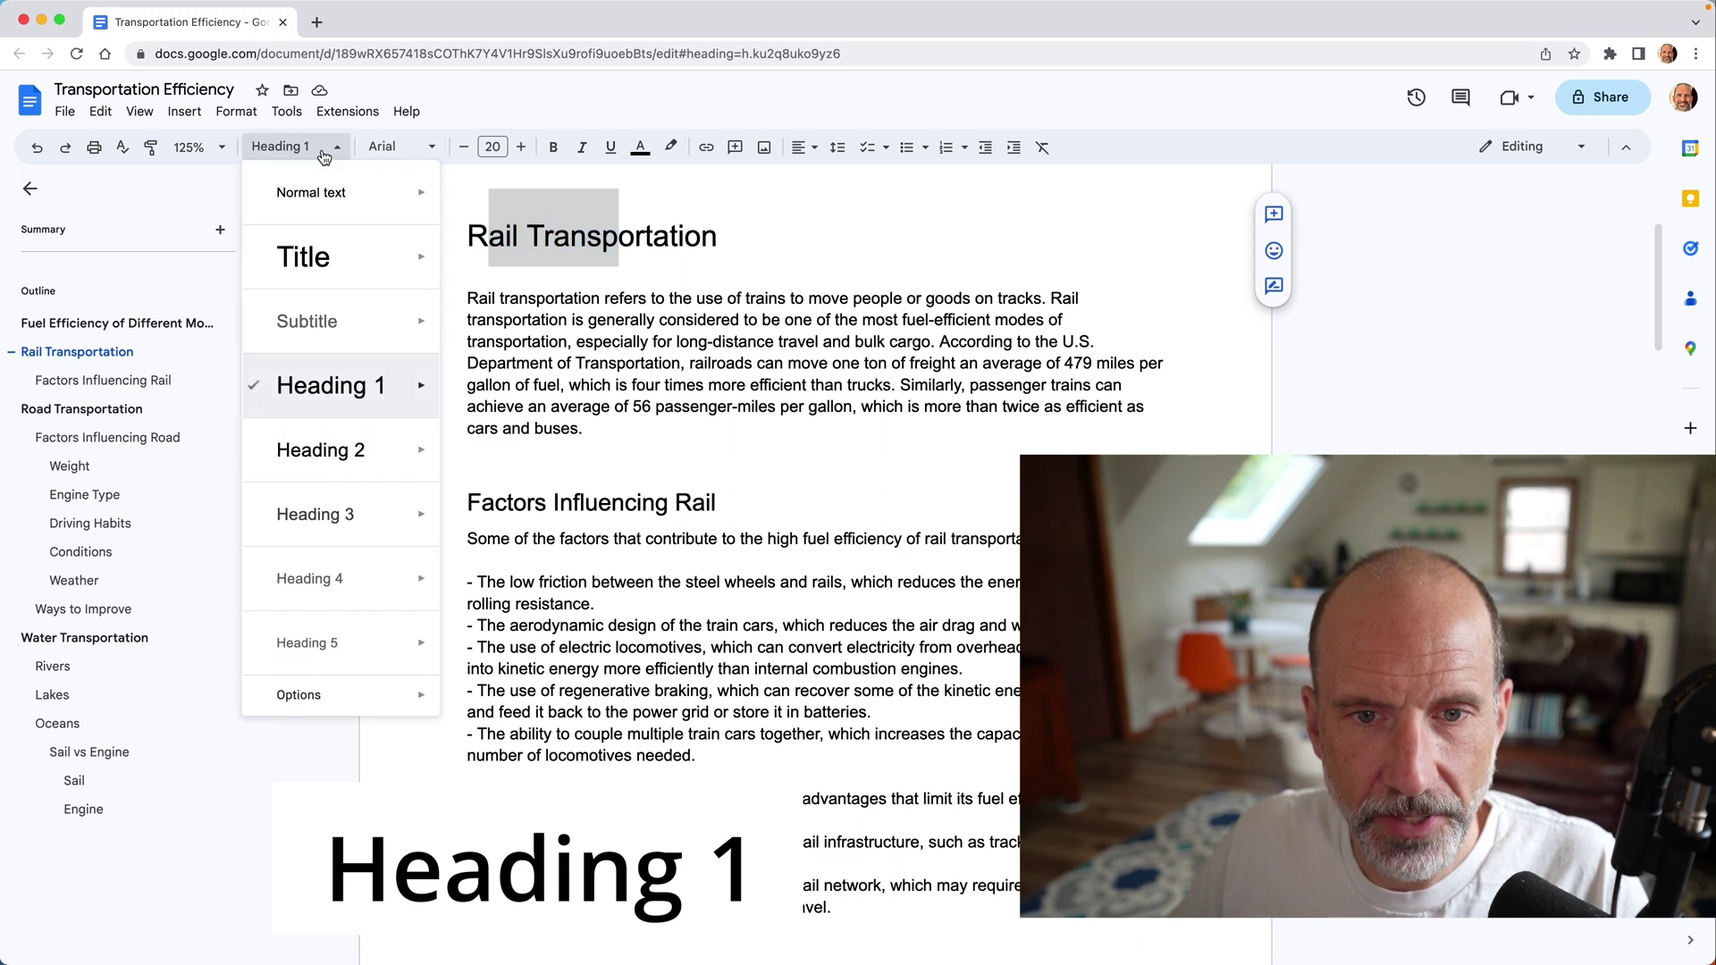
{"action": "left_click", "coordinate": [519, 372]}
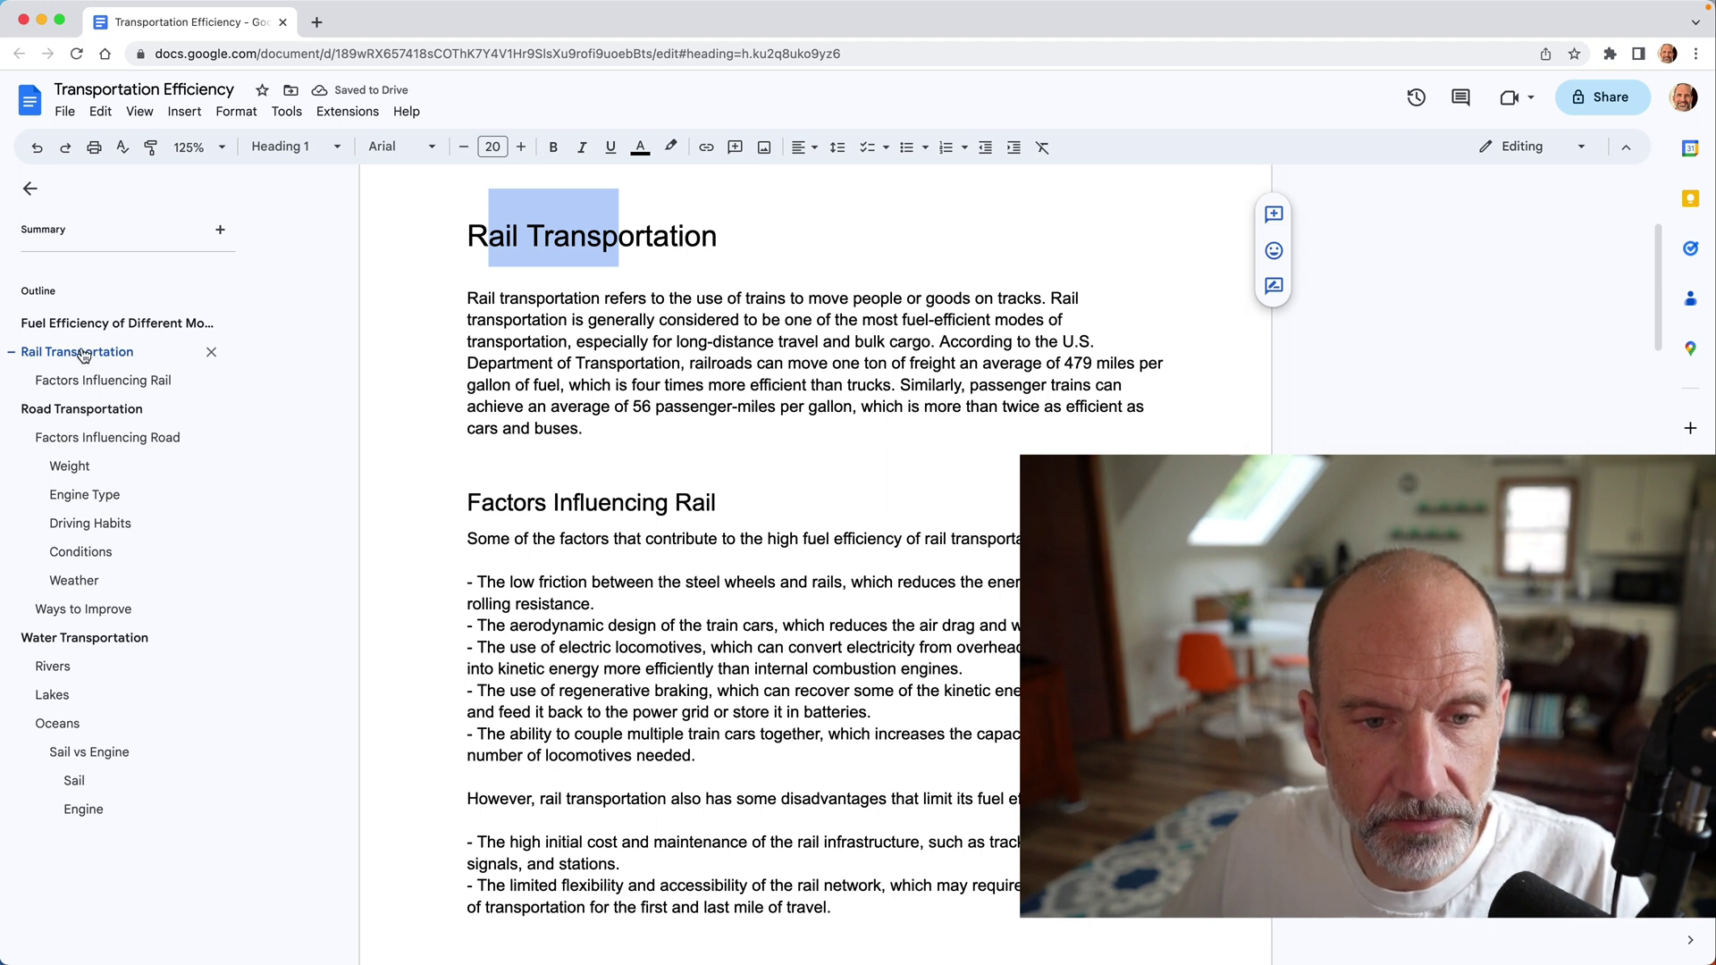
Check that Factors Influencing Rail is styled as Heading 2.
{"action": "left_click", "coordinate": [534, 502]}
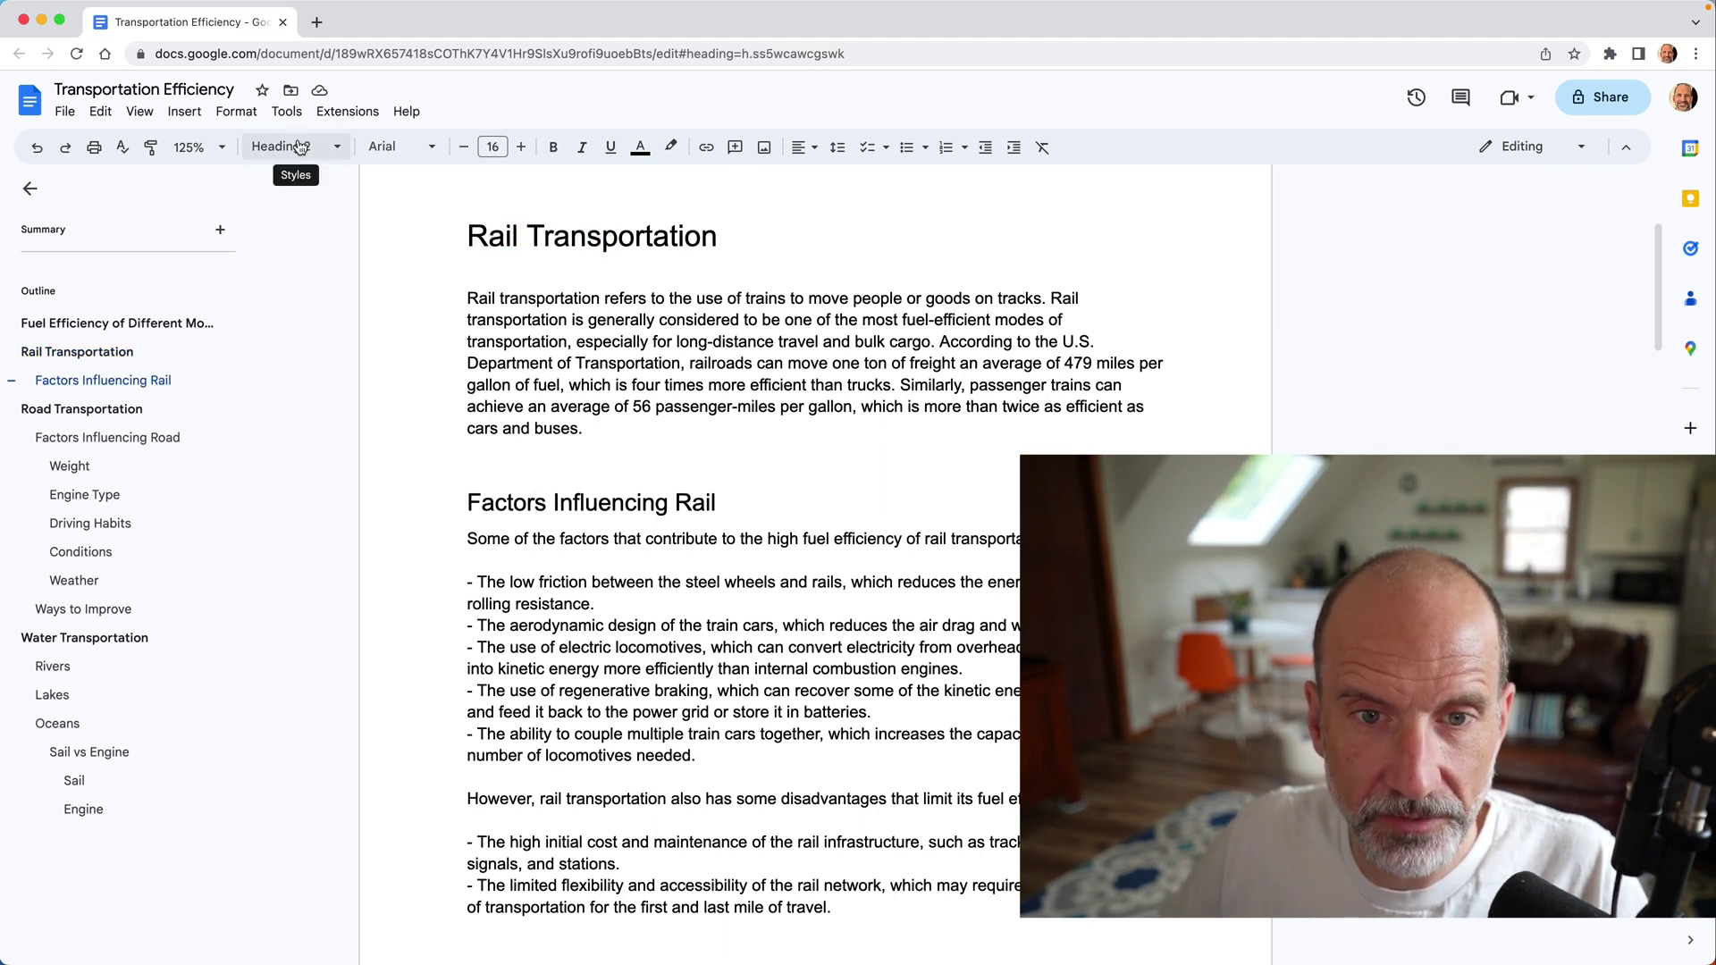
{"action": "scroll", "coordinate": [926, 468], "scroll_direction": "up", "scroll_amount": 4}
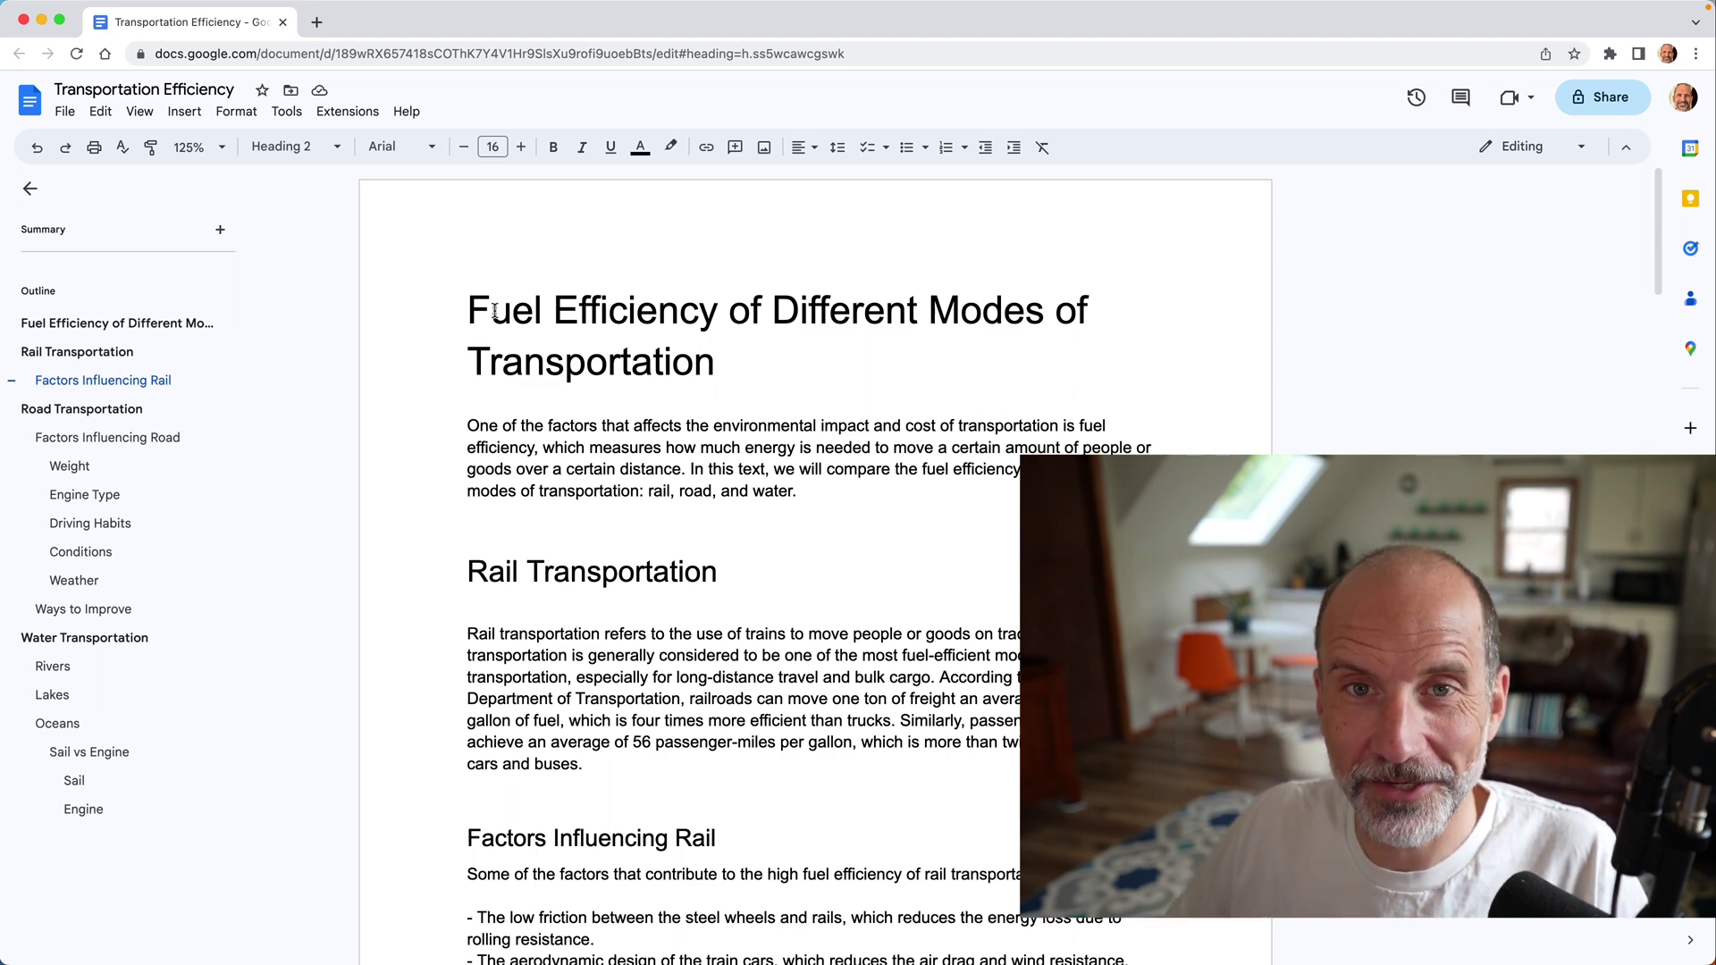
{"action": "scroll", "coordinate": [612, 393], "scroll_direction": "down", "scroll_amount": 10}
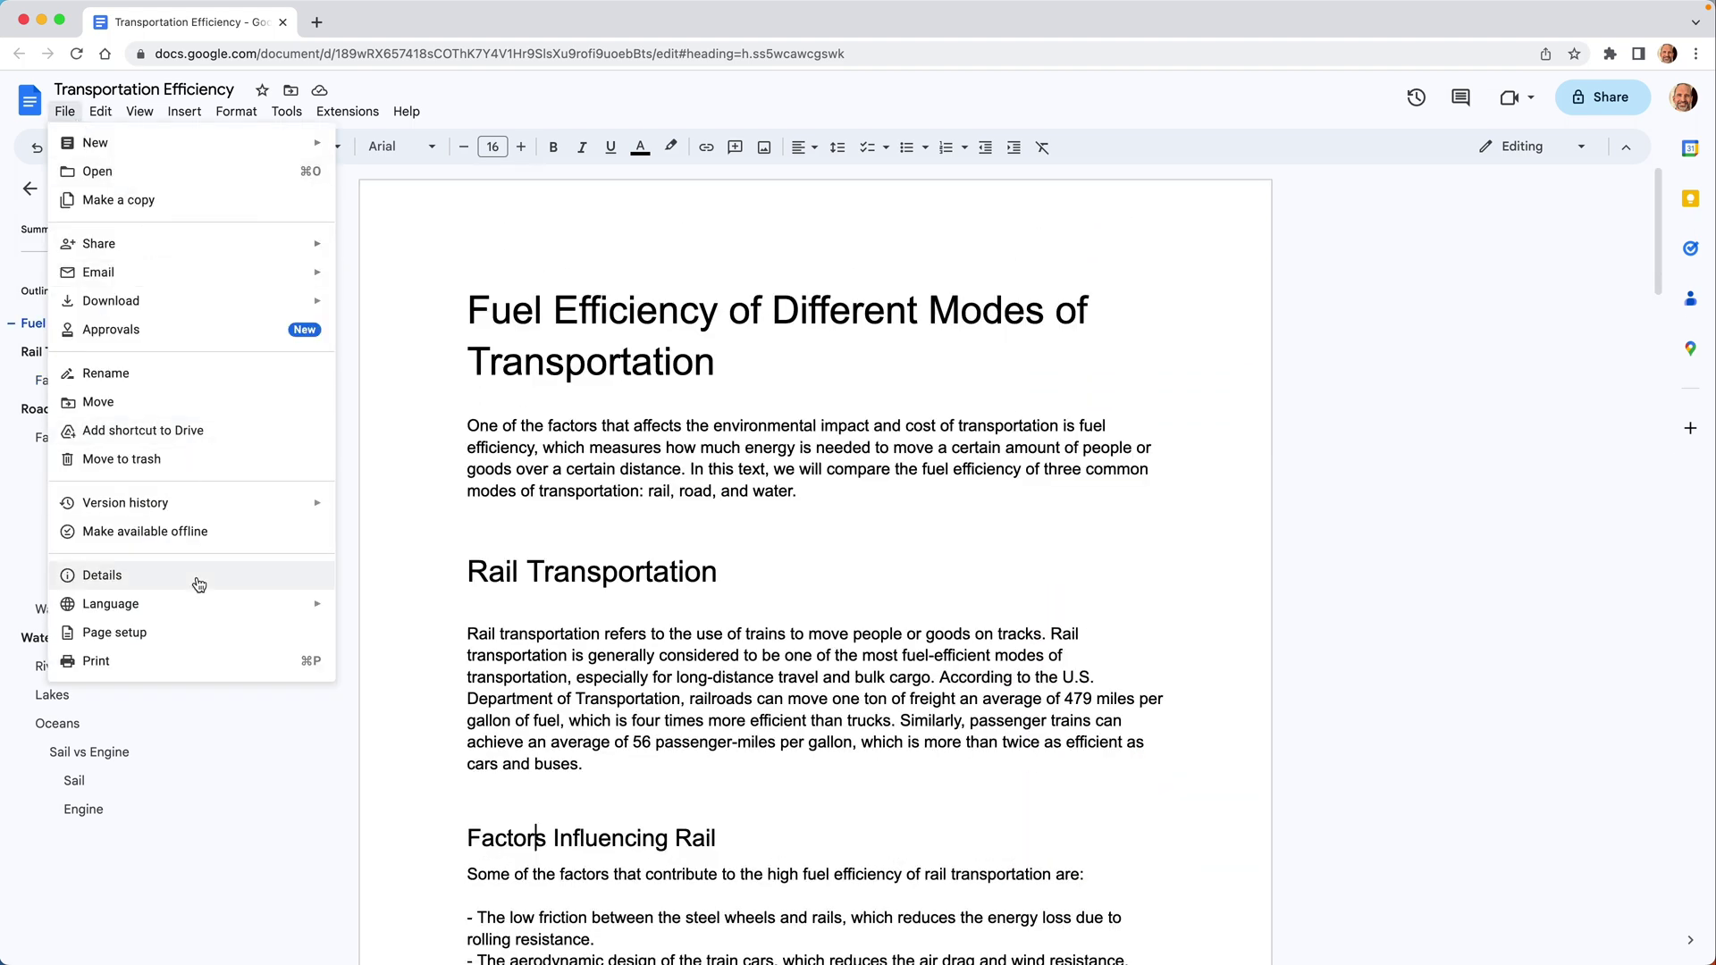
{"action": "left_click", "coordinate": [134, 634]}
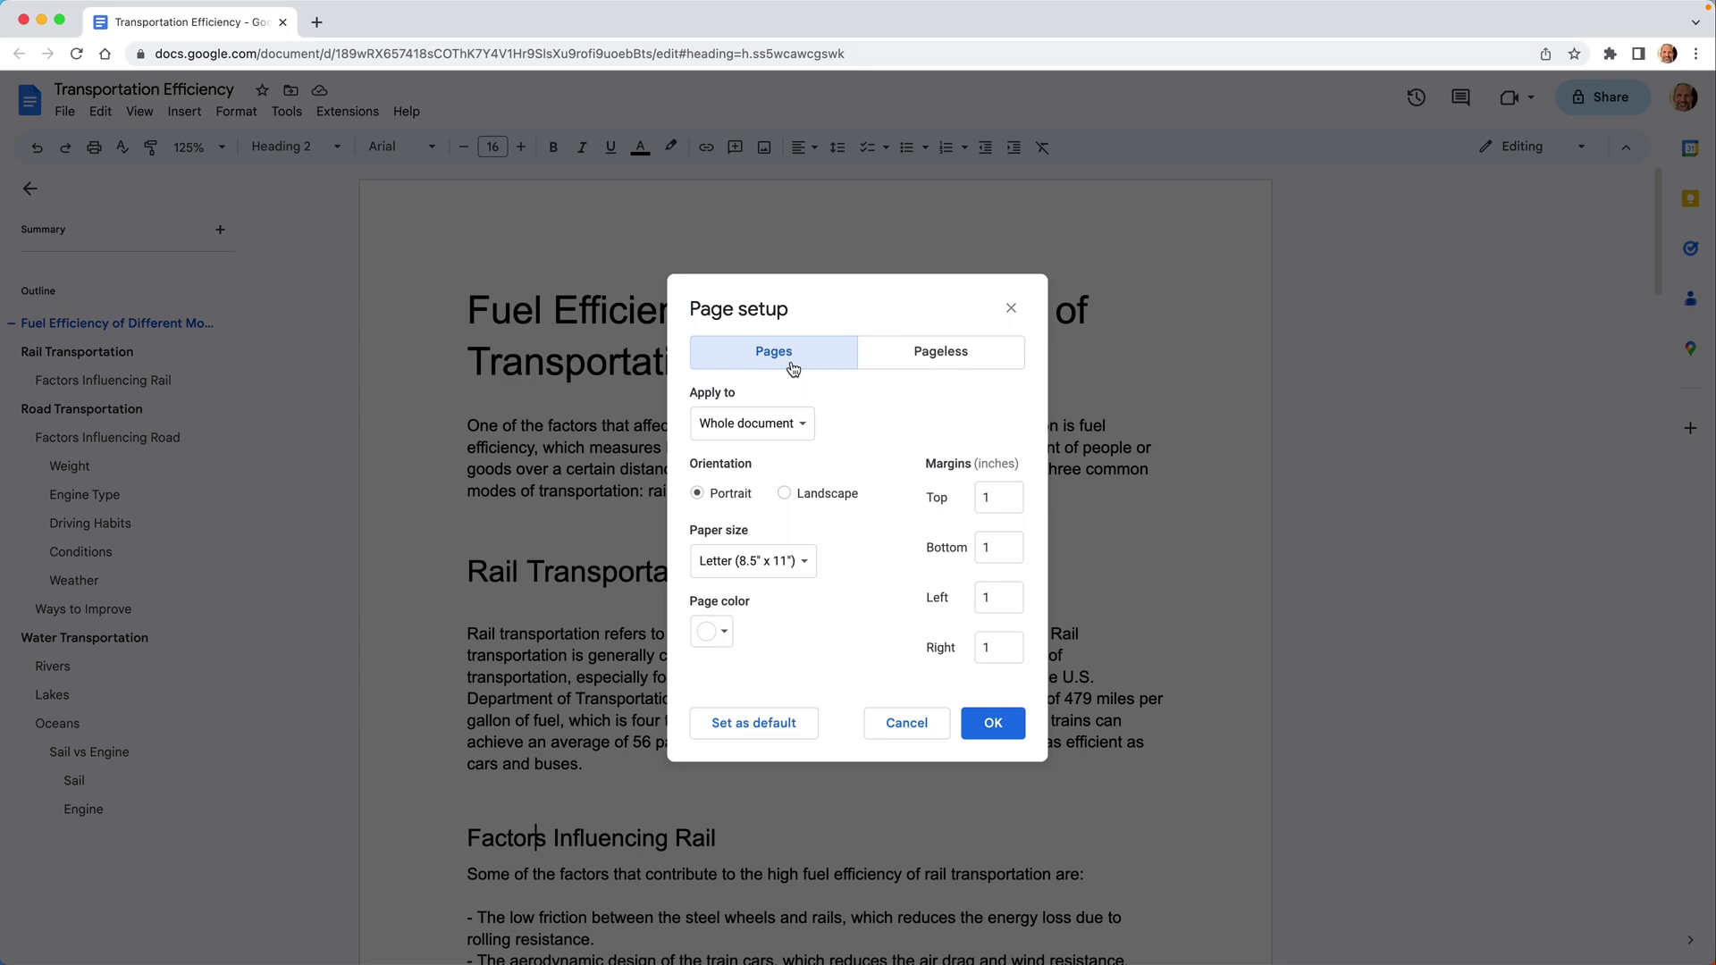
{"action": "left_click", "coordinate": [890, 720]}
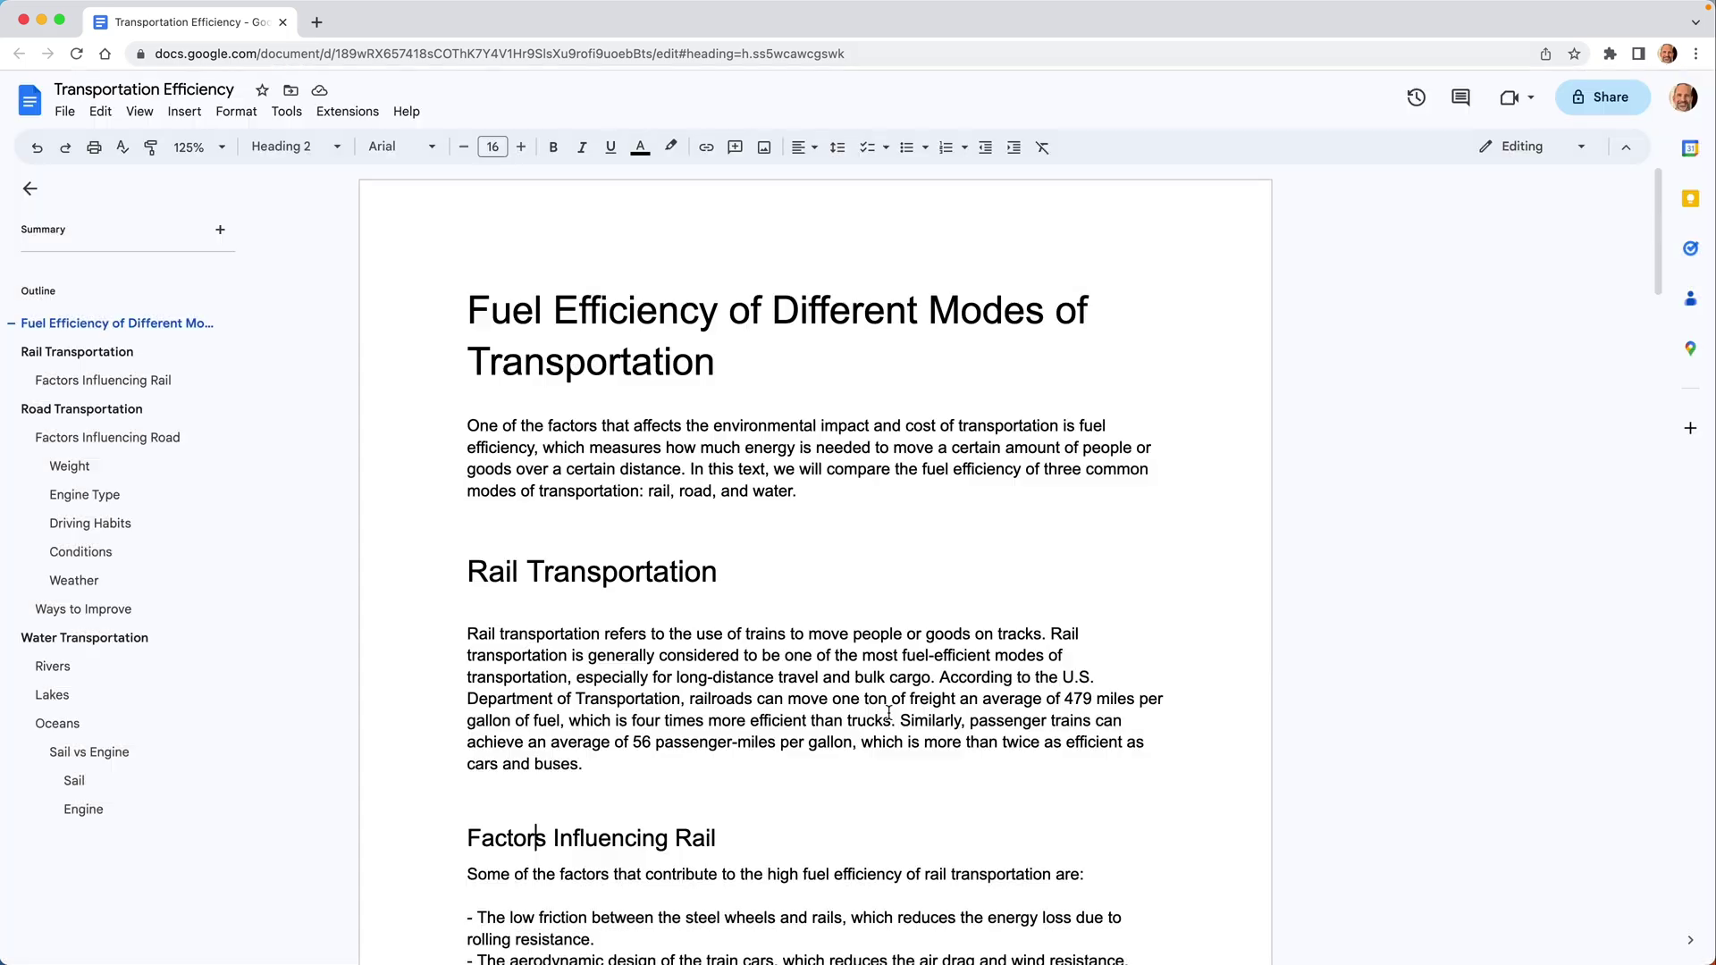
{"action": "left_click", "coordinate": [458, 302]}
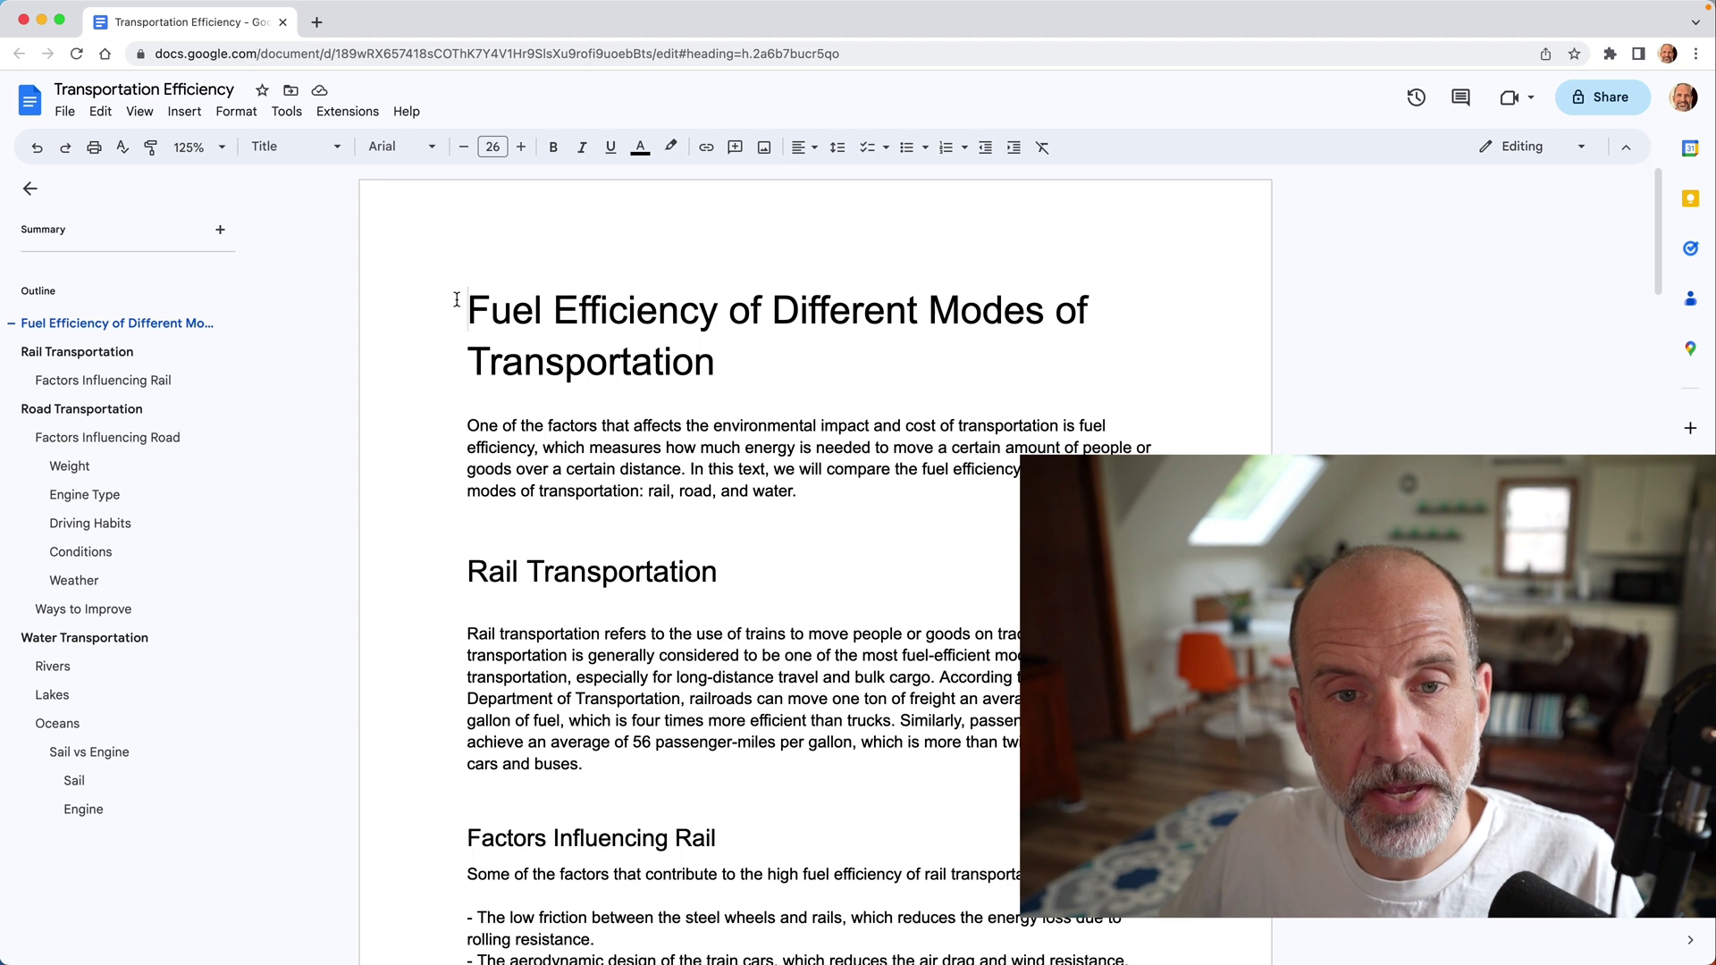
Insert a page break before the title and place the caret on the new blank first page.
{"action": "left_click", "coordinate": [198, 116]}
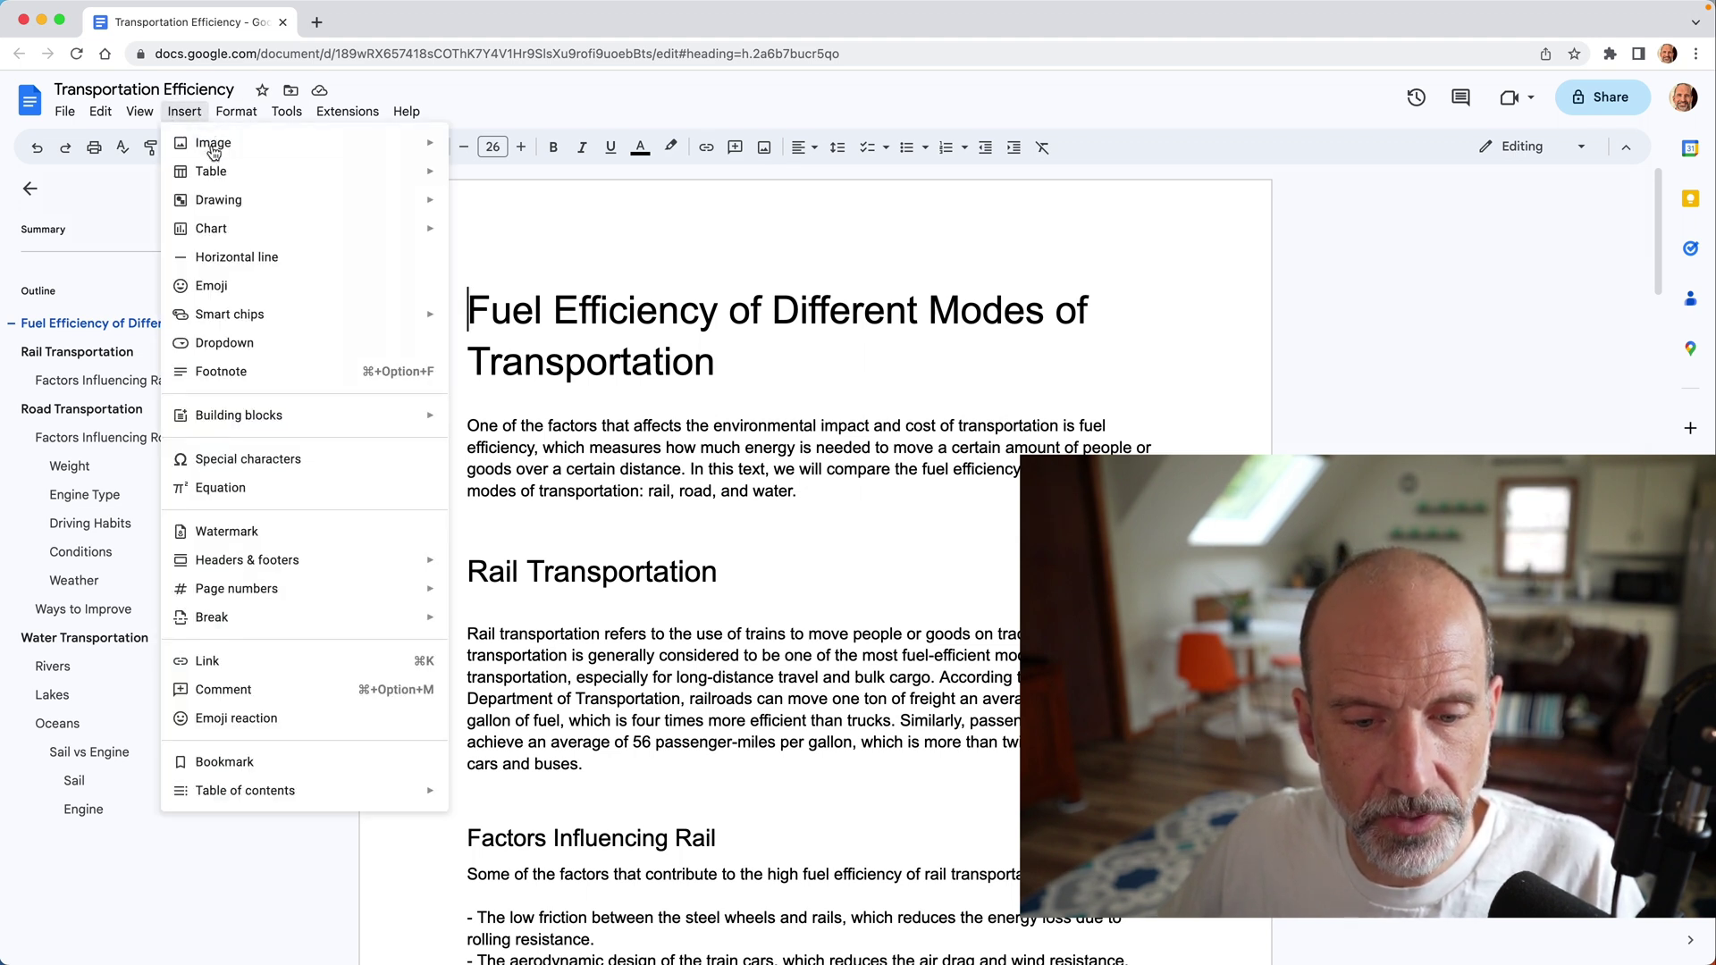
{"action": "mouse_move", "coordinate": [337, 617]}
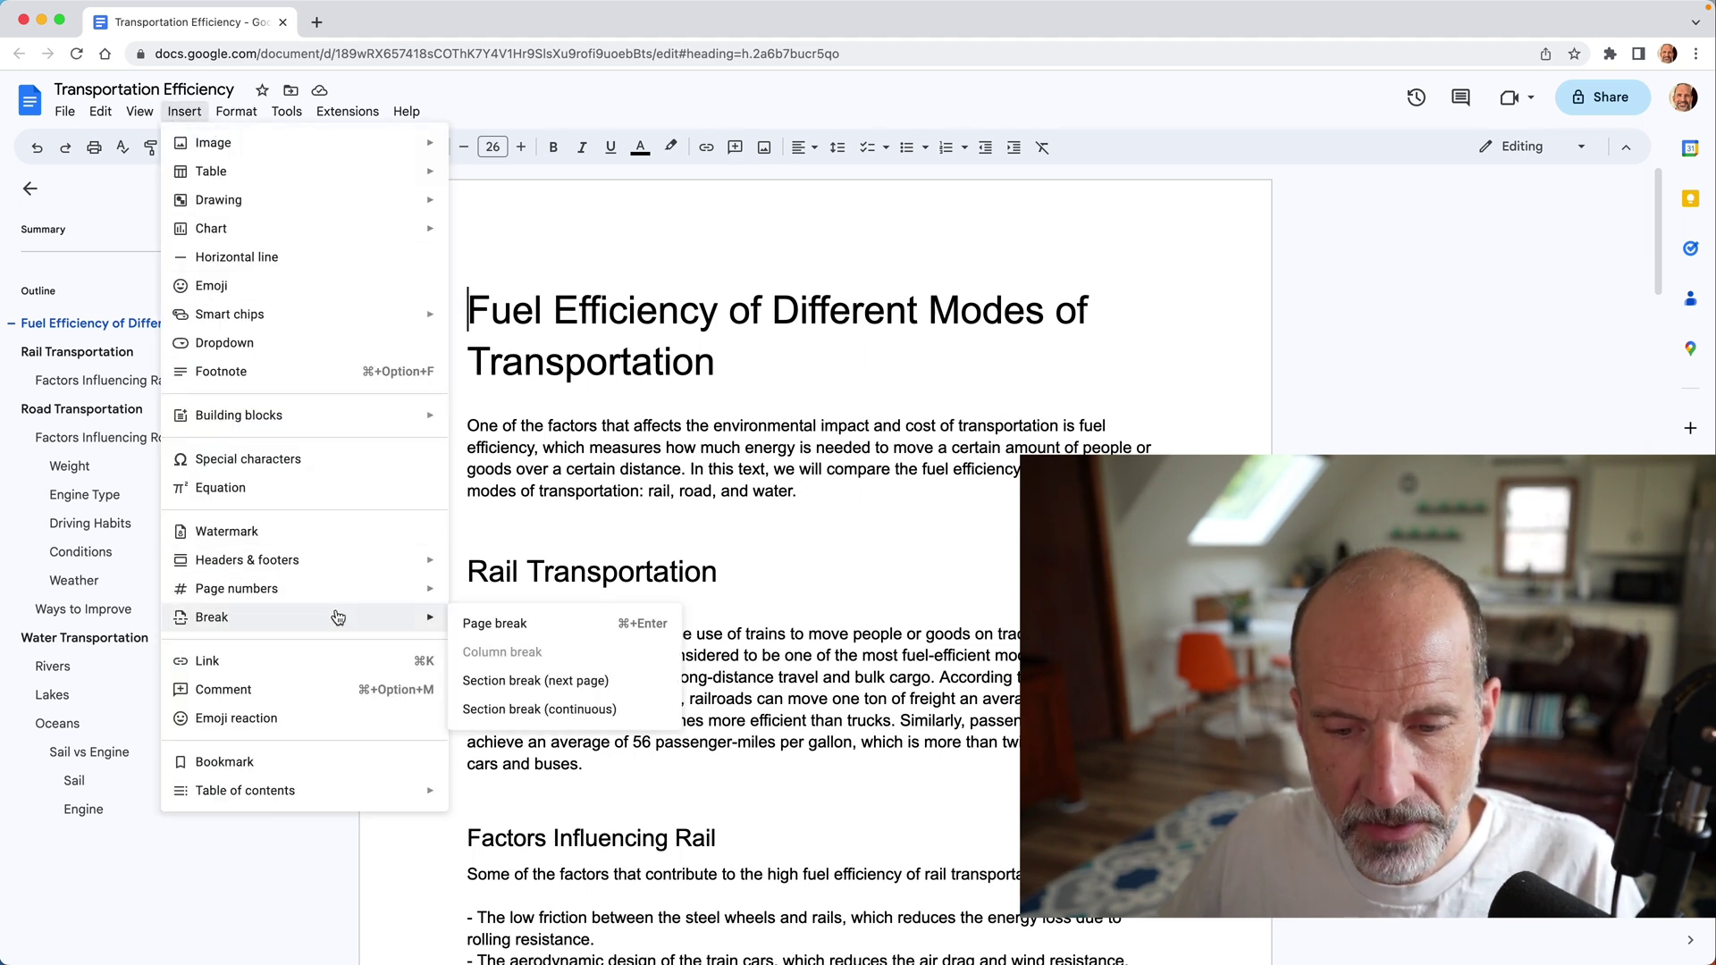
{"action": "left_click", "coordinate": [459, 629]}
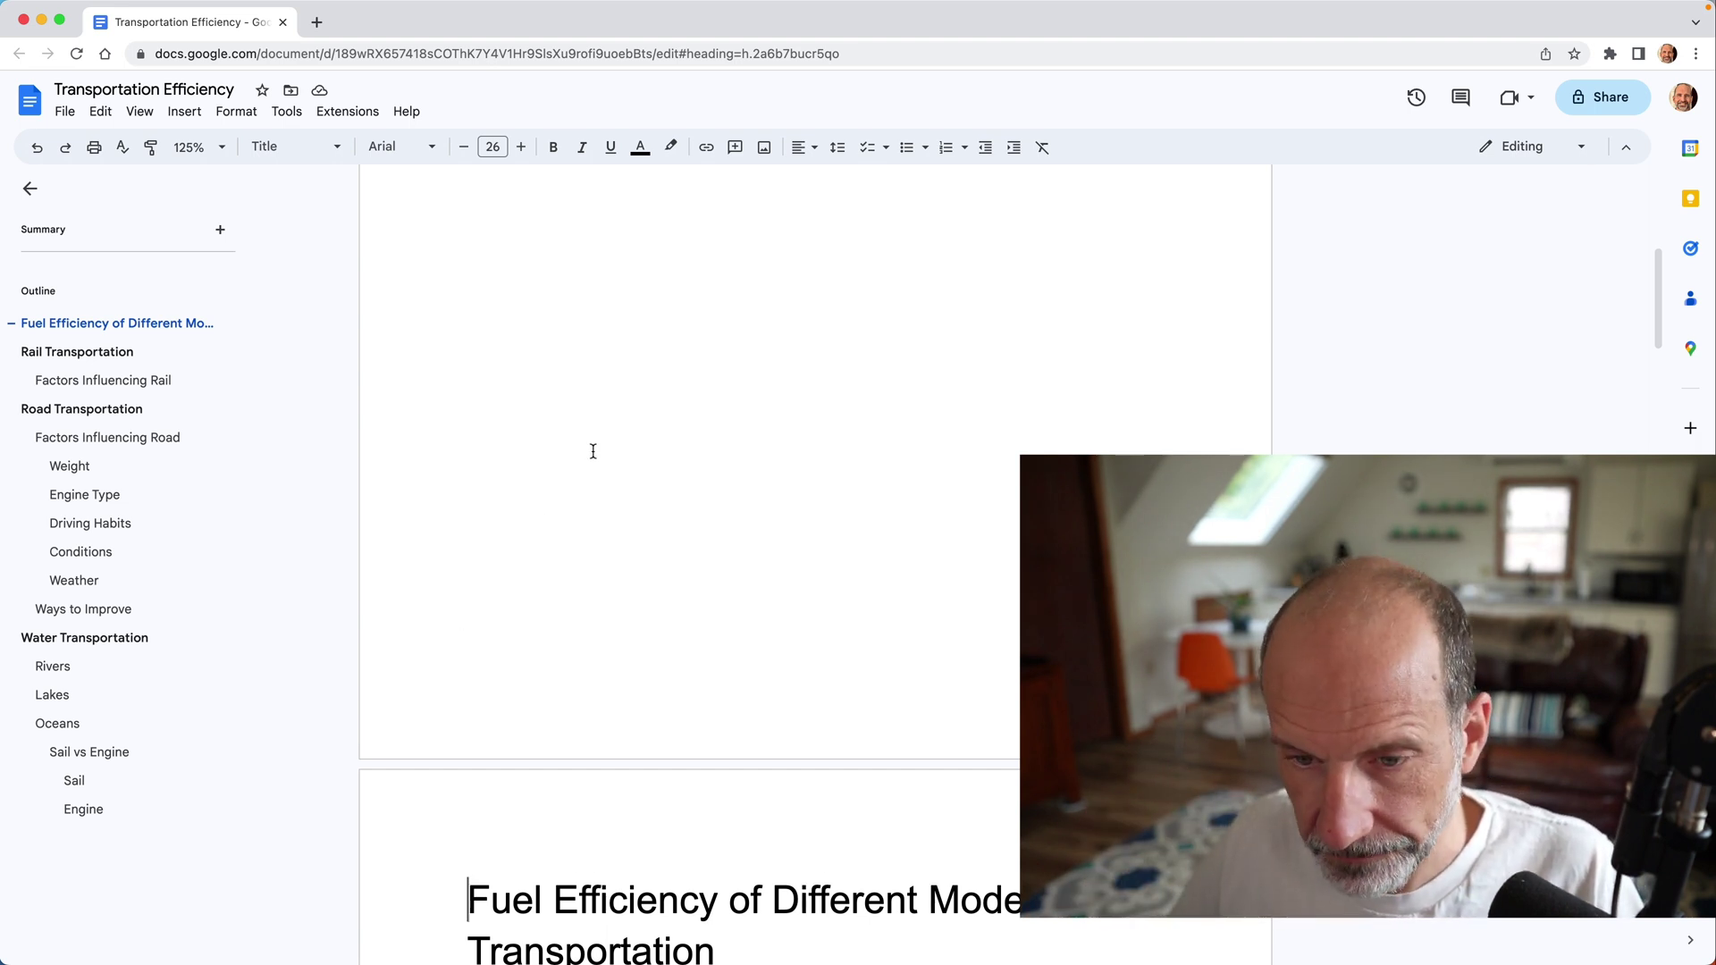
{"action": "scroll", "coordinate": [592, 452], "scroll_direction": "up", "scroll_amount": 5}
{"action": "left_click", "coordinate": [555, 278]}
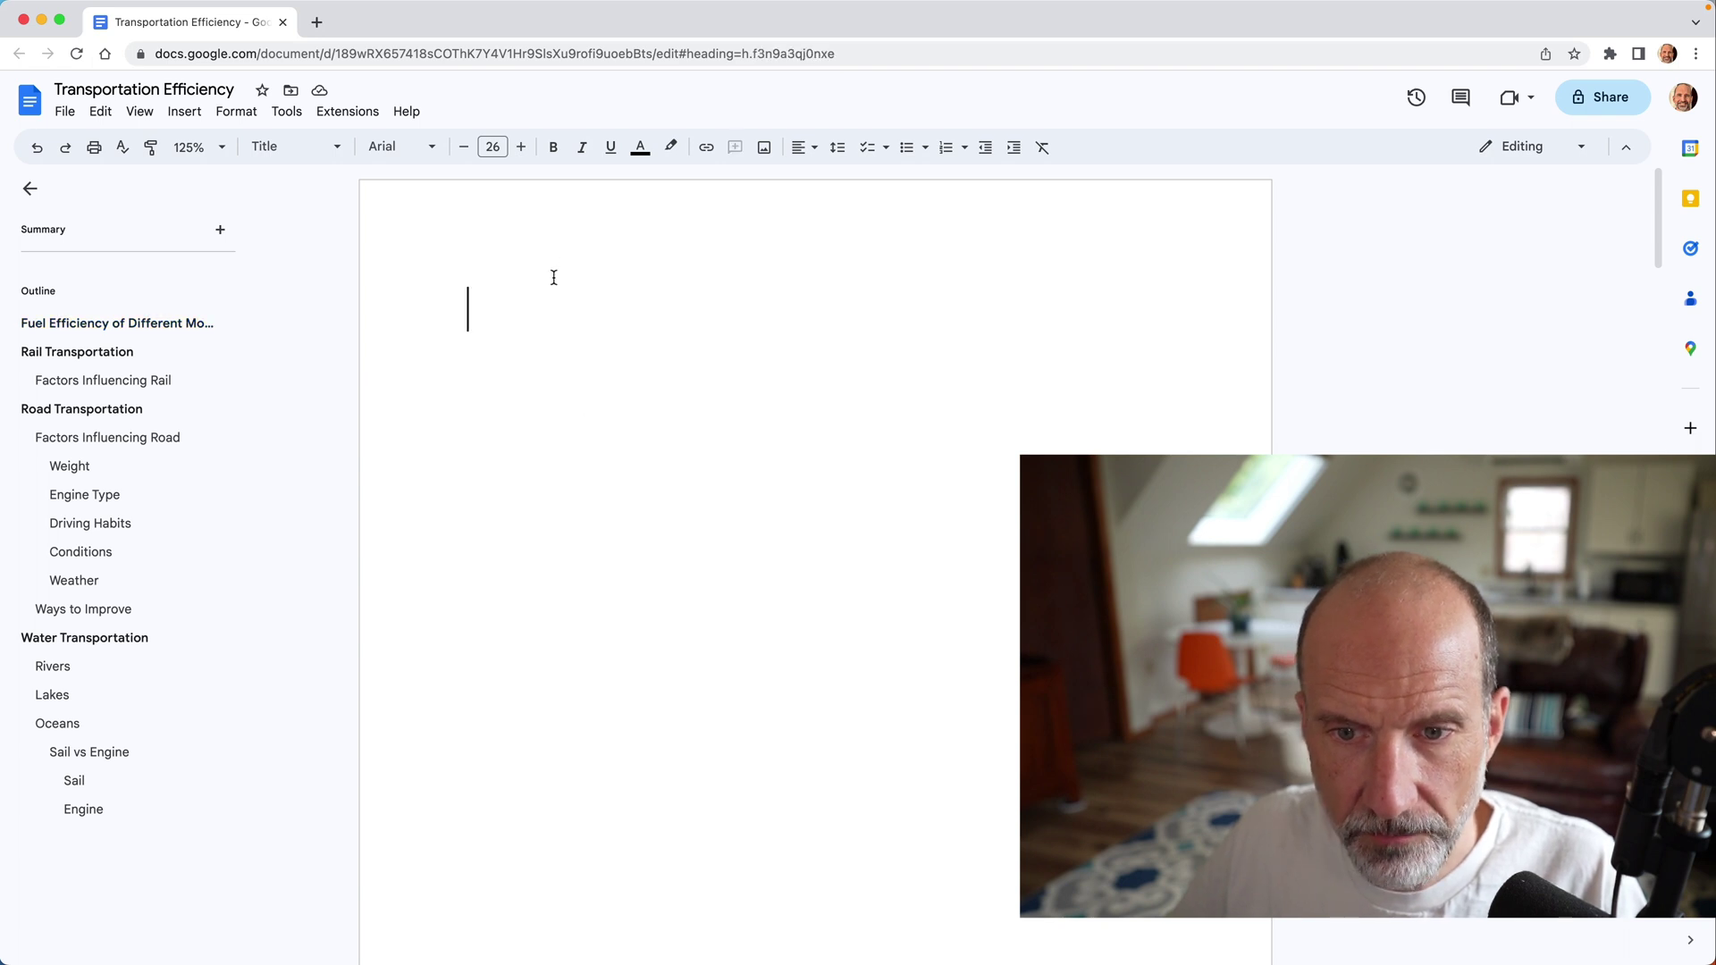
Insert a plain-text table of contents with page numbers at the top of page one.
{"action": "left_click", "coordinate": [197, 110]}
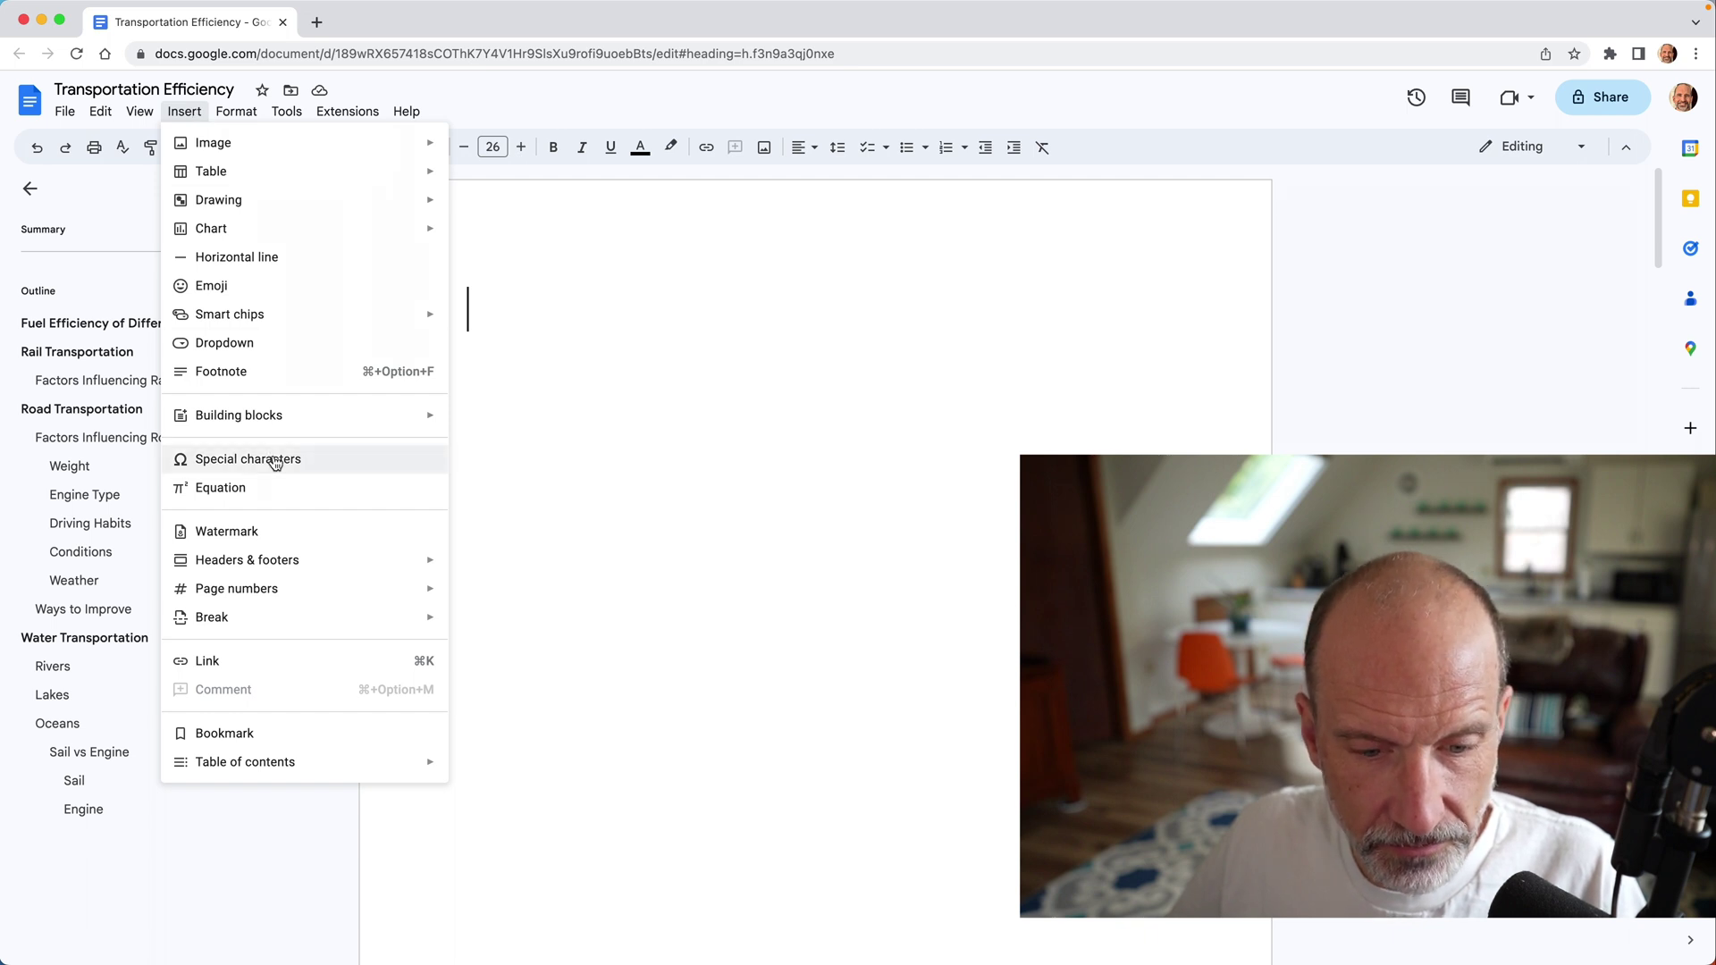
{"action": "mouse_move", "coordinate": [321, 762]}
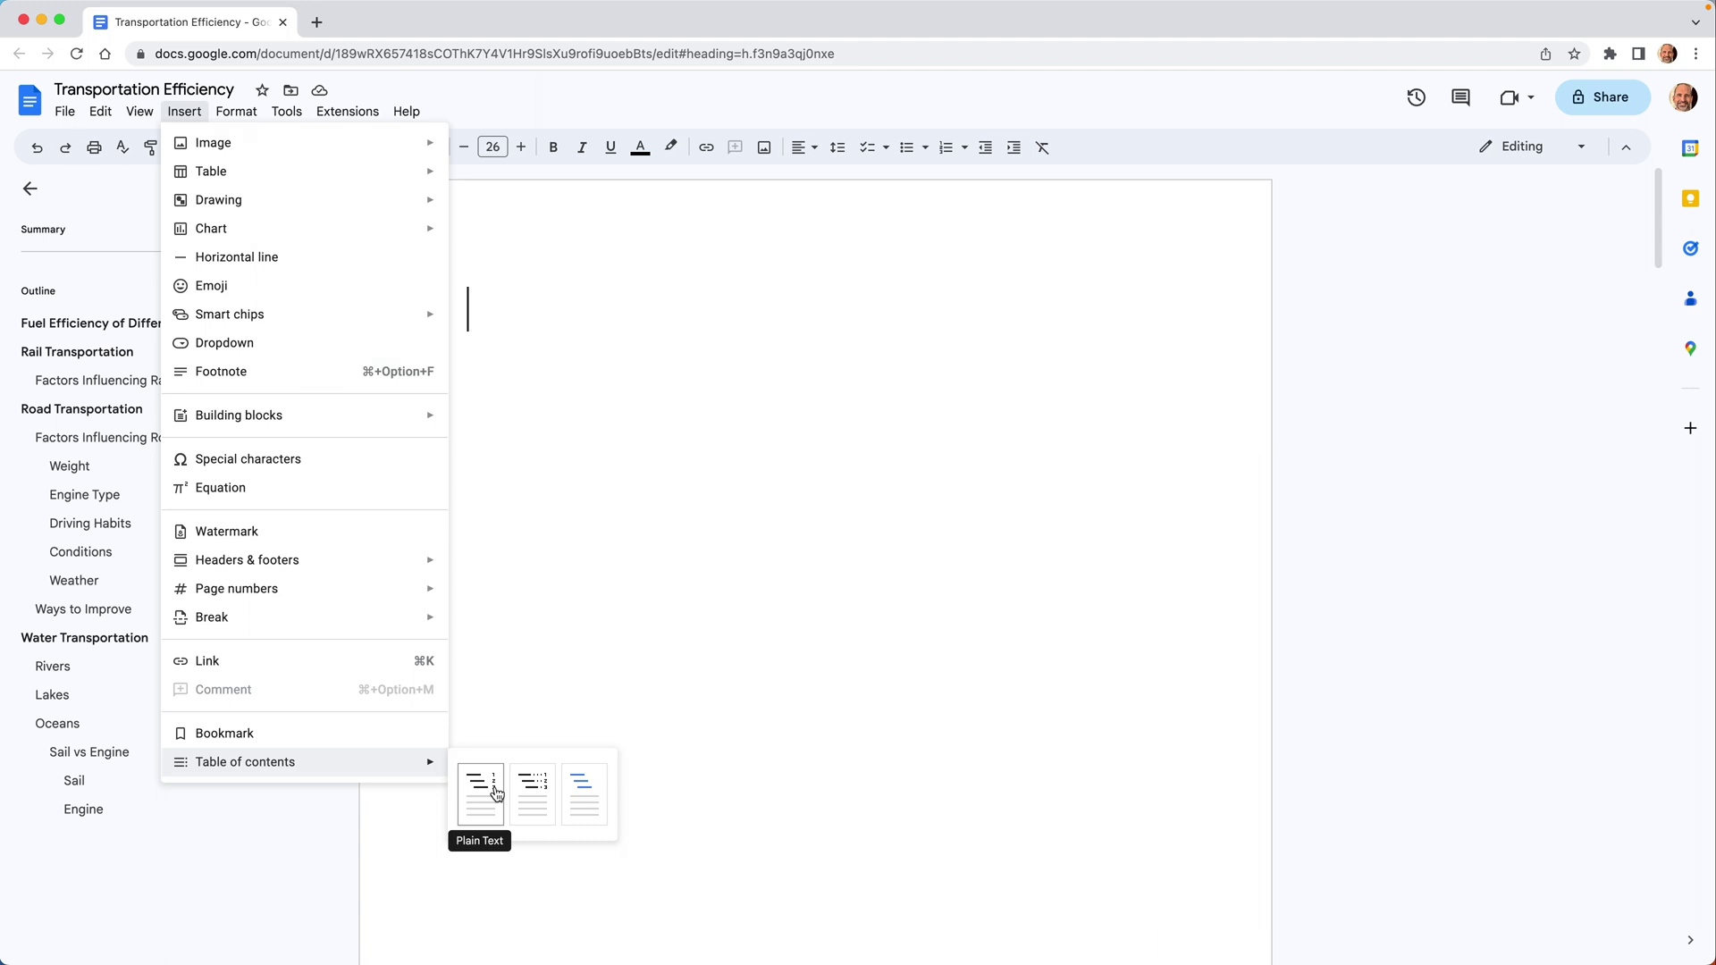
{"action": "left_click", "coordinate": [497, 794]}
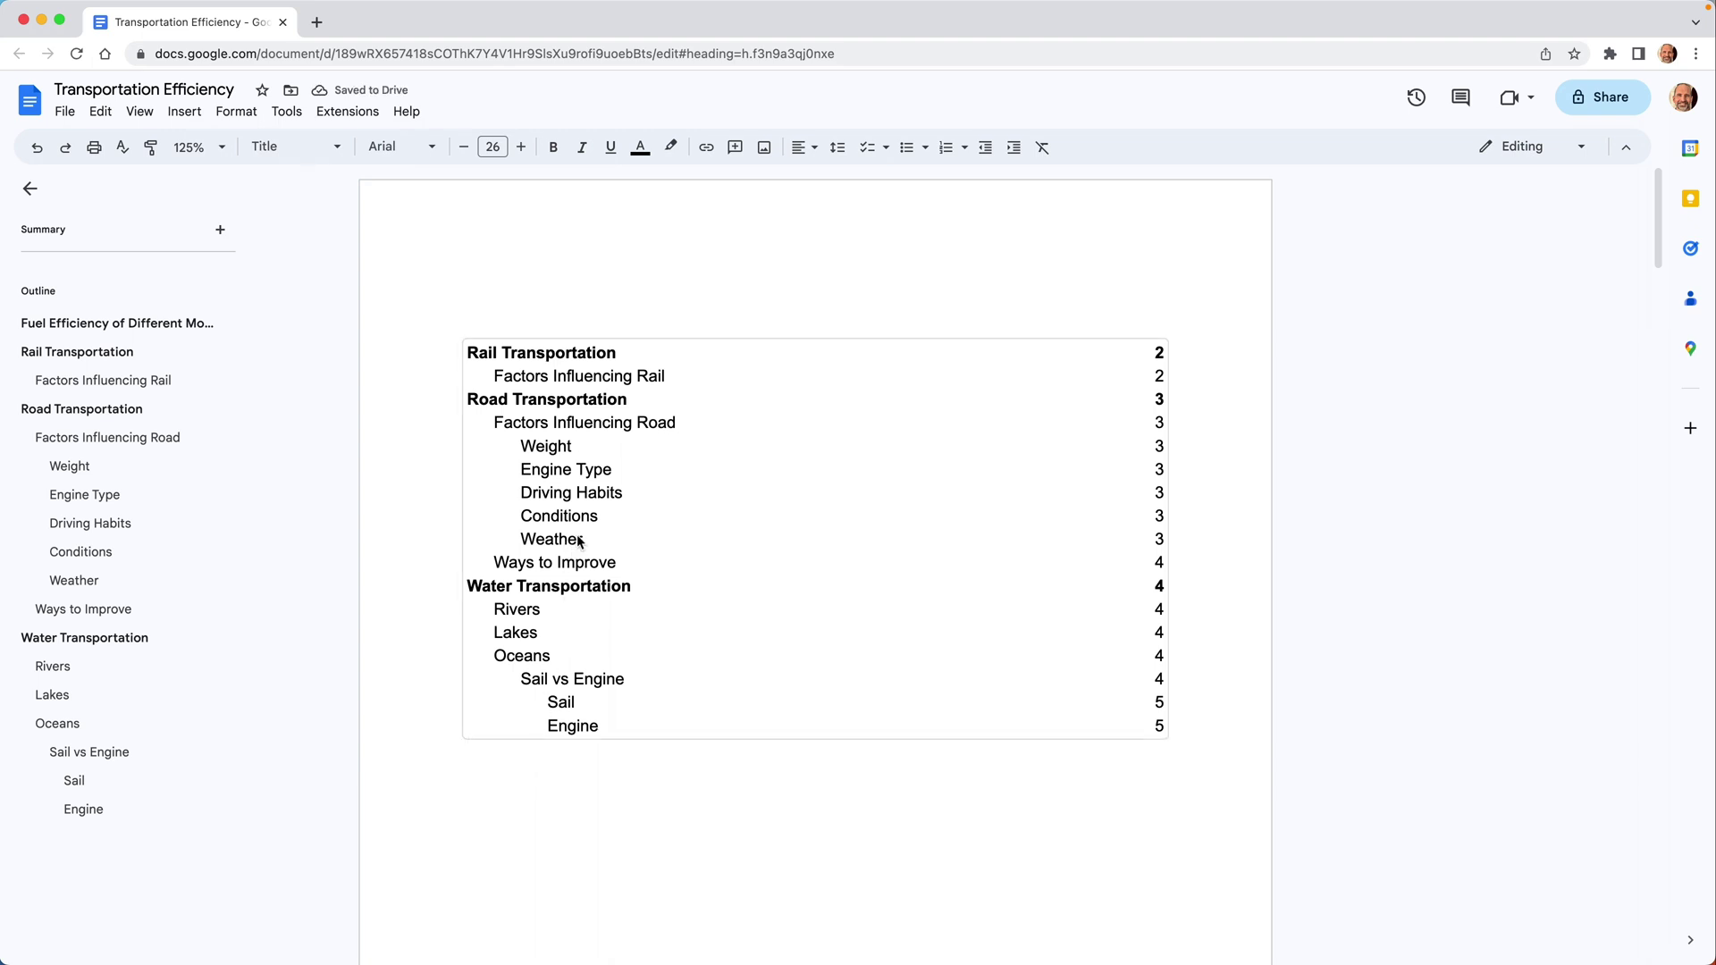
Open the full table of contents settings panel from the contents' more-options menu.
{"action": "left_click", "coordinate": [526, 356]}
{"action": "left_click_drag", "start_coordinate": [527, 356], "coordinate": [649, 527]}
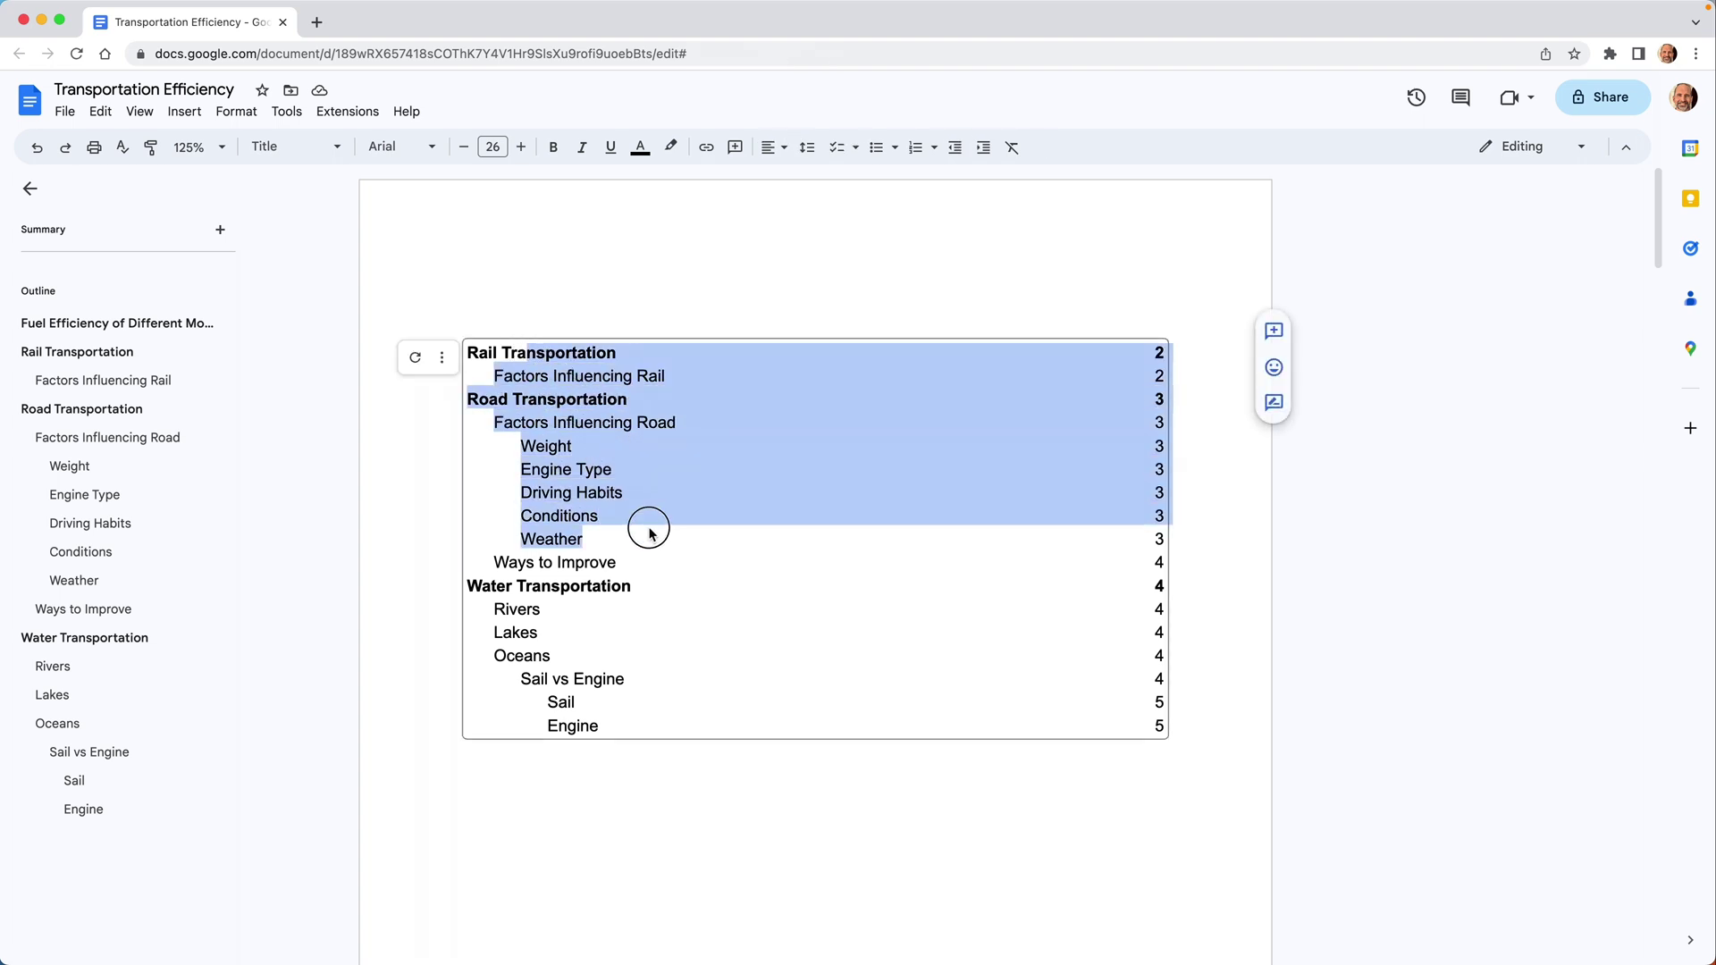
{"action": "left_click", "coordinate": [532, 359]}
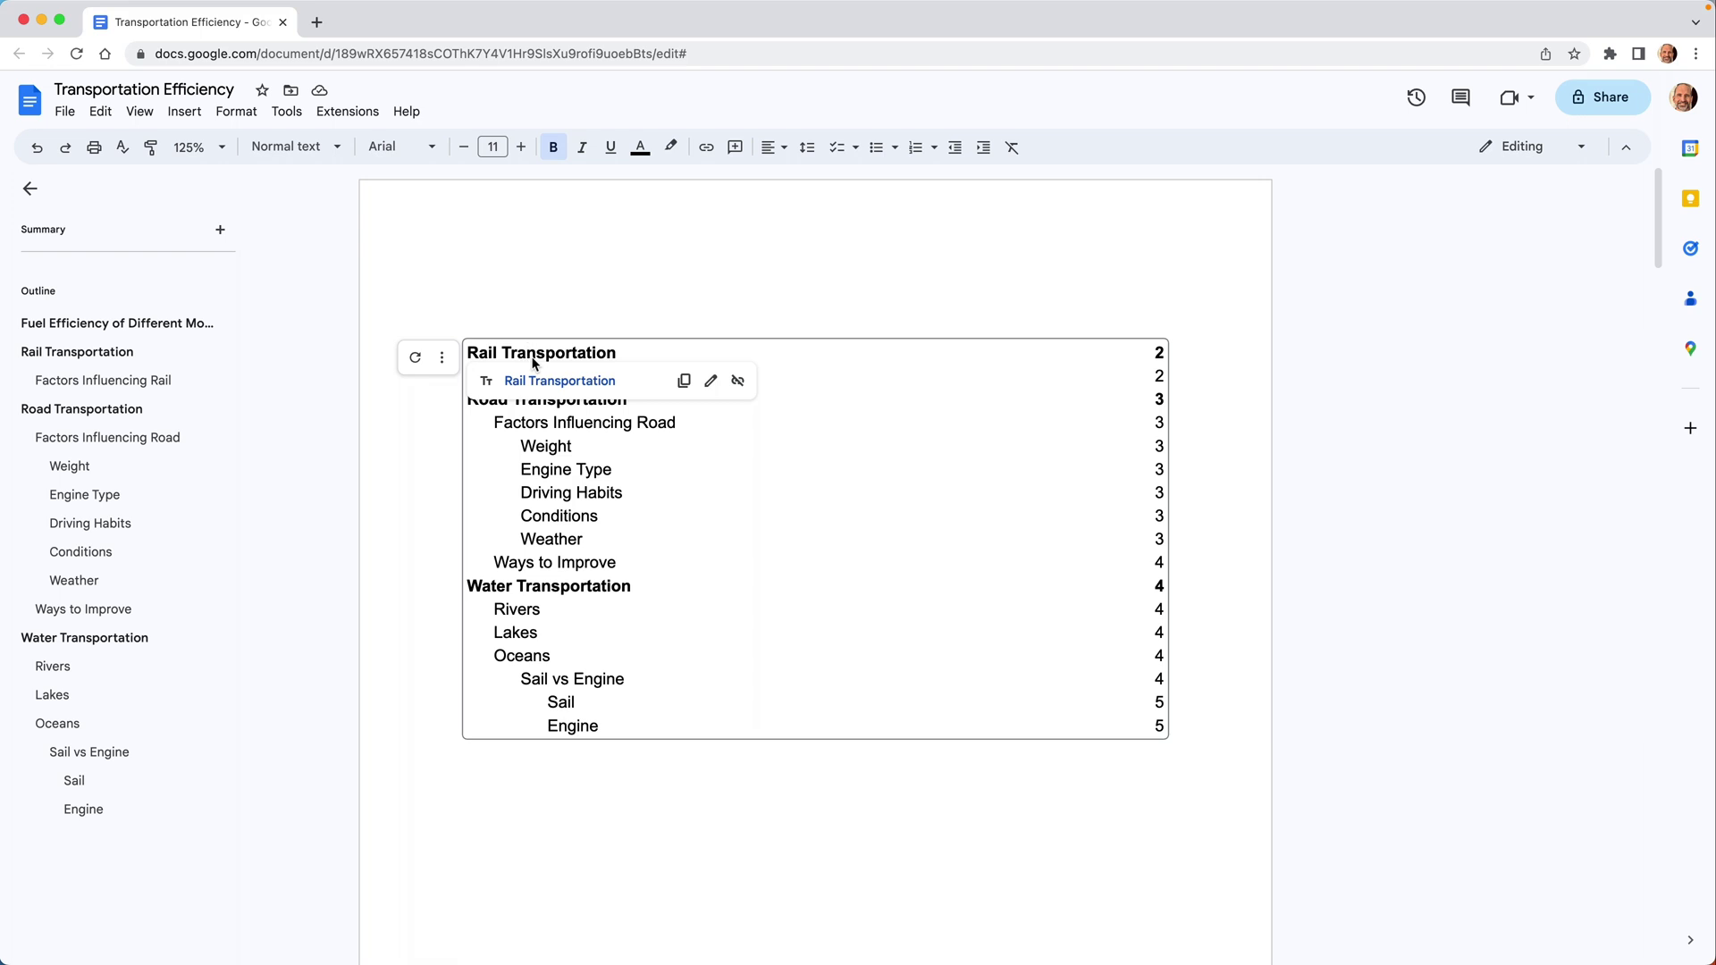
{"action": "left_click", "coordinate": [444, 358]}
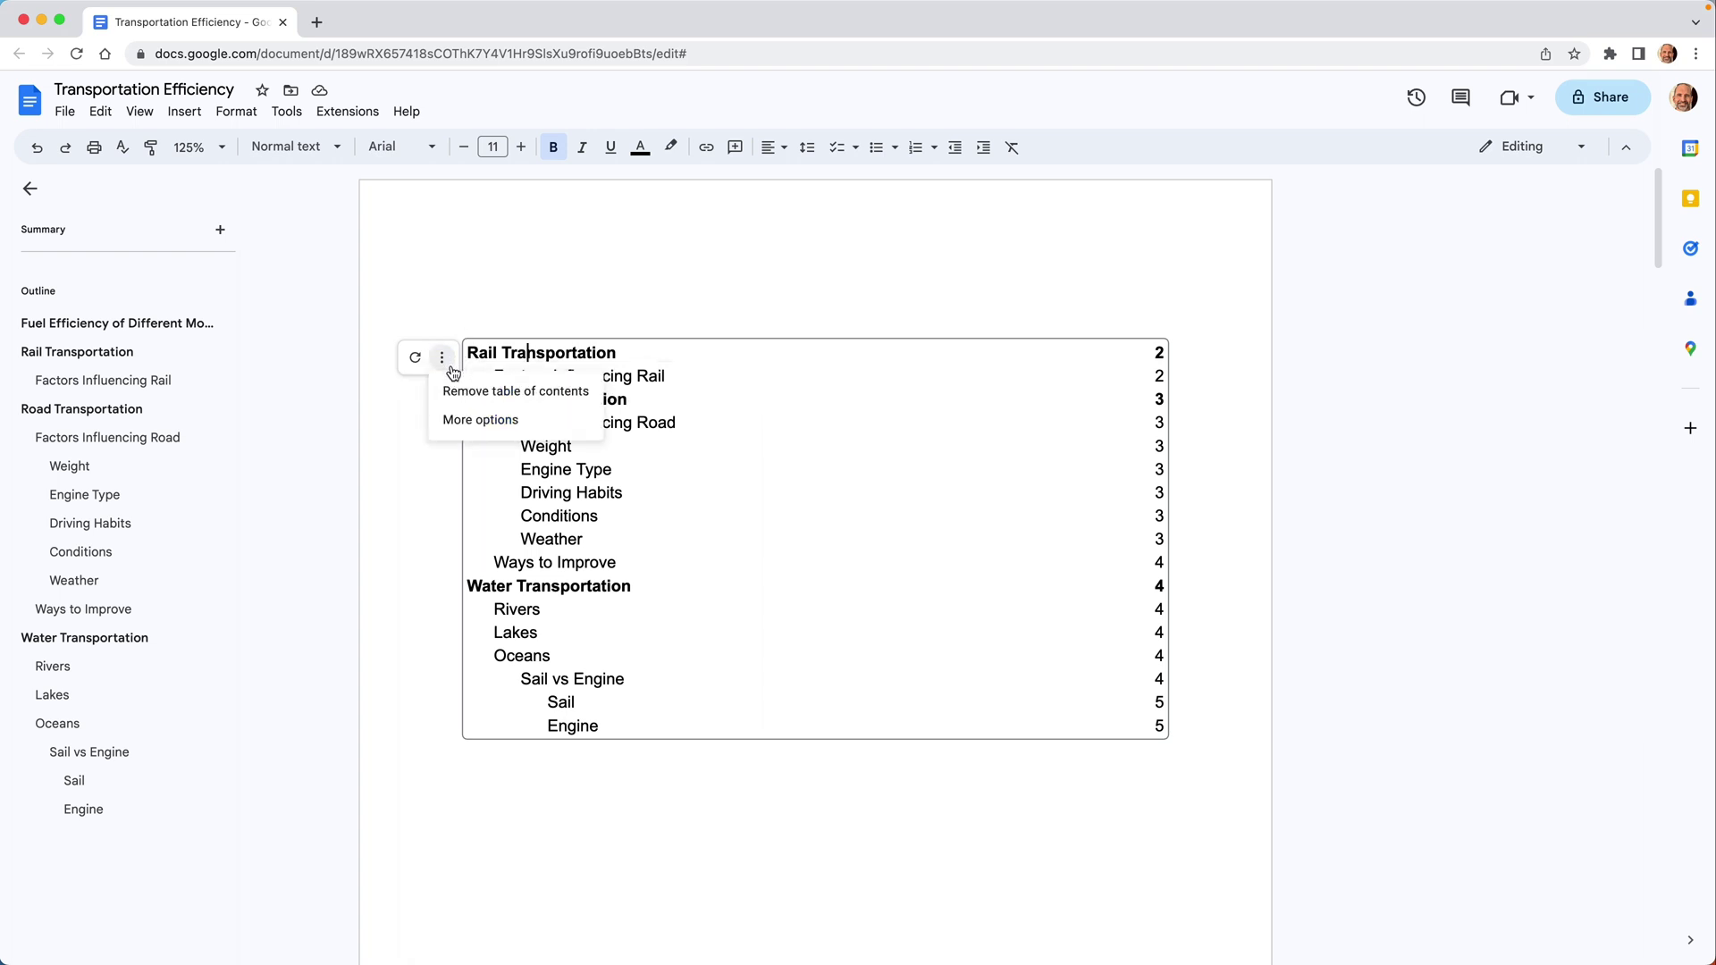
{"action": "left_click", "coordinate": [461, 422]}
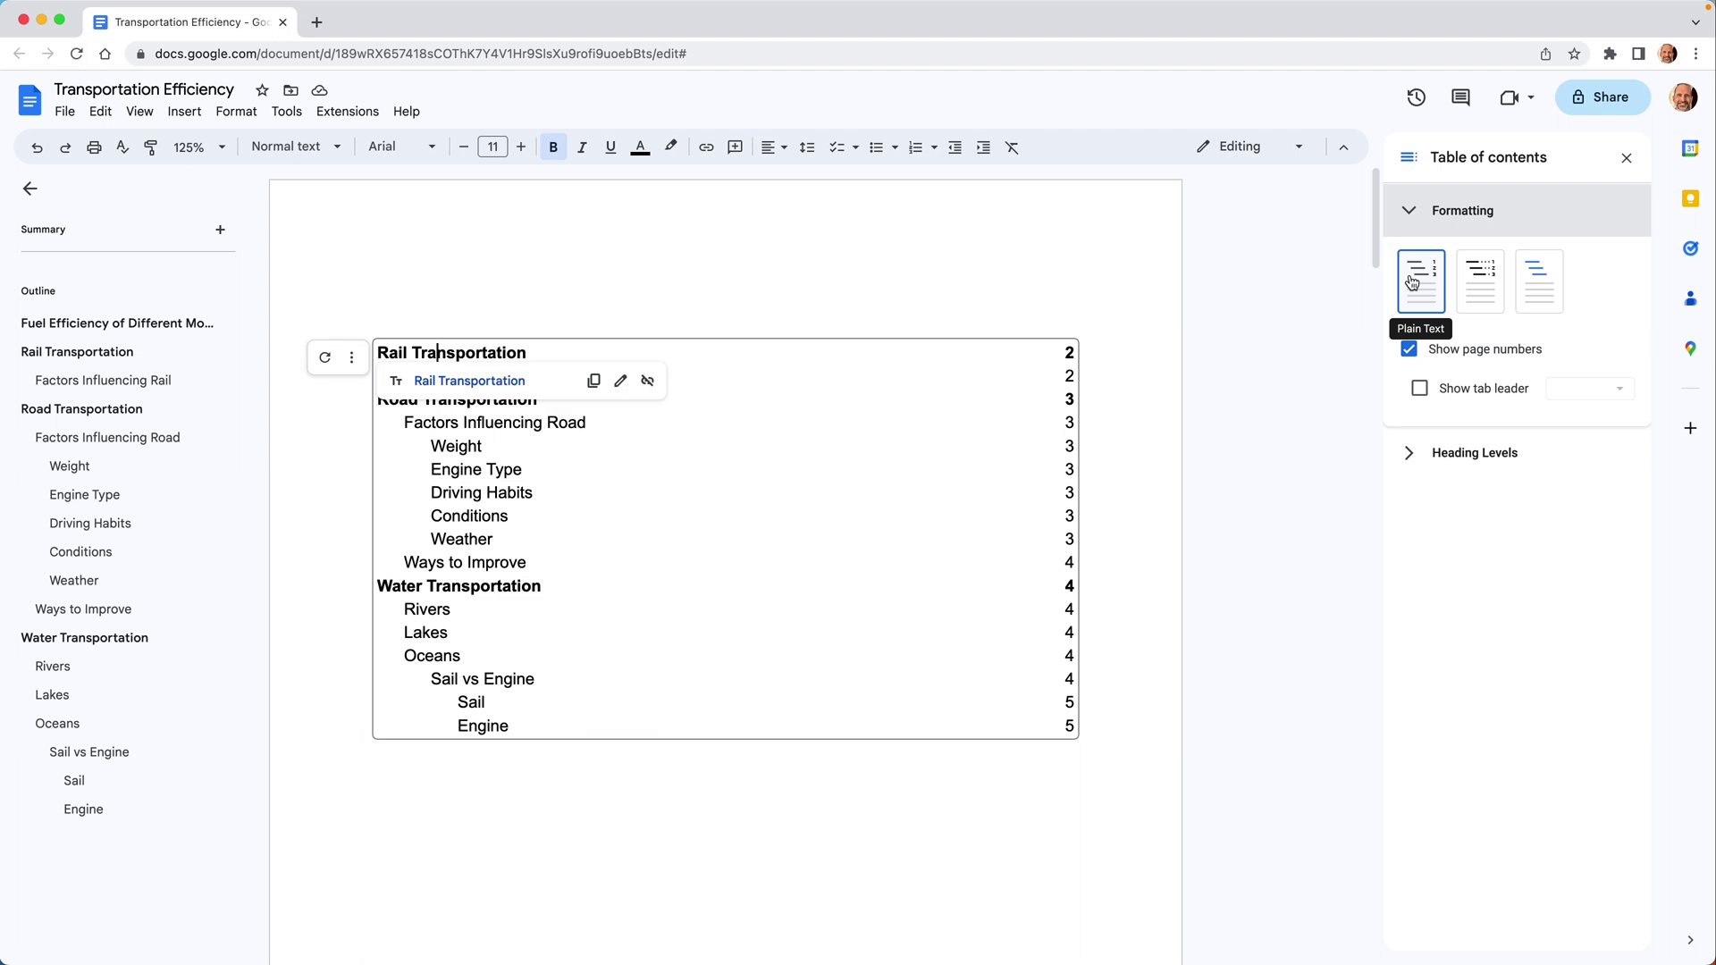
Set the table of contents to the dotted format with page numbers shown.
{"action": "left_click", "coordinate": [1475, 290]}
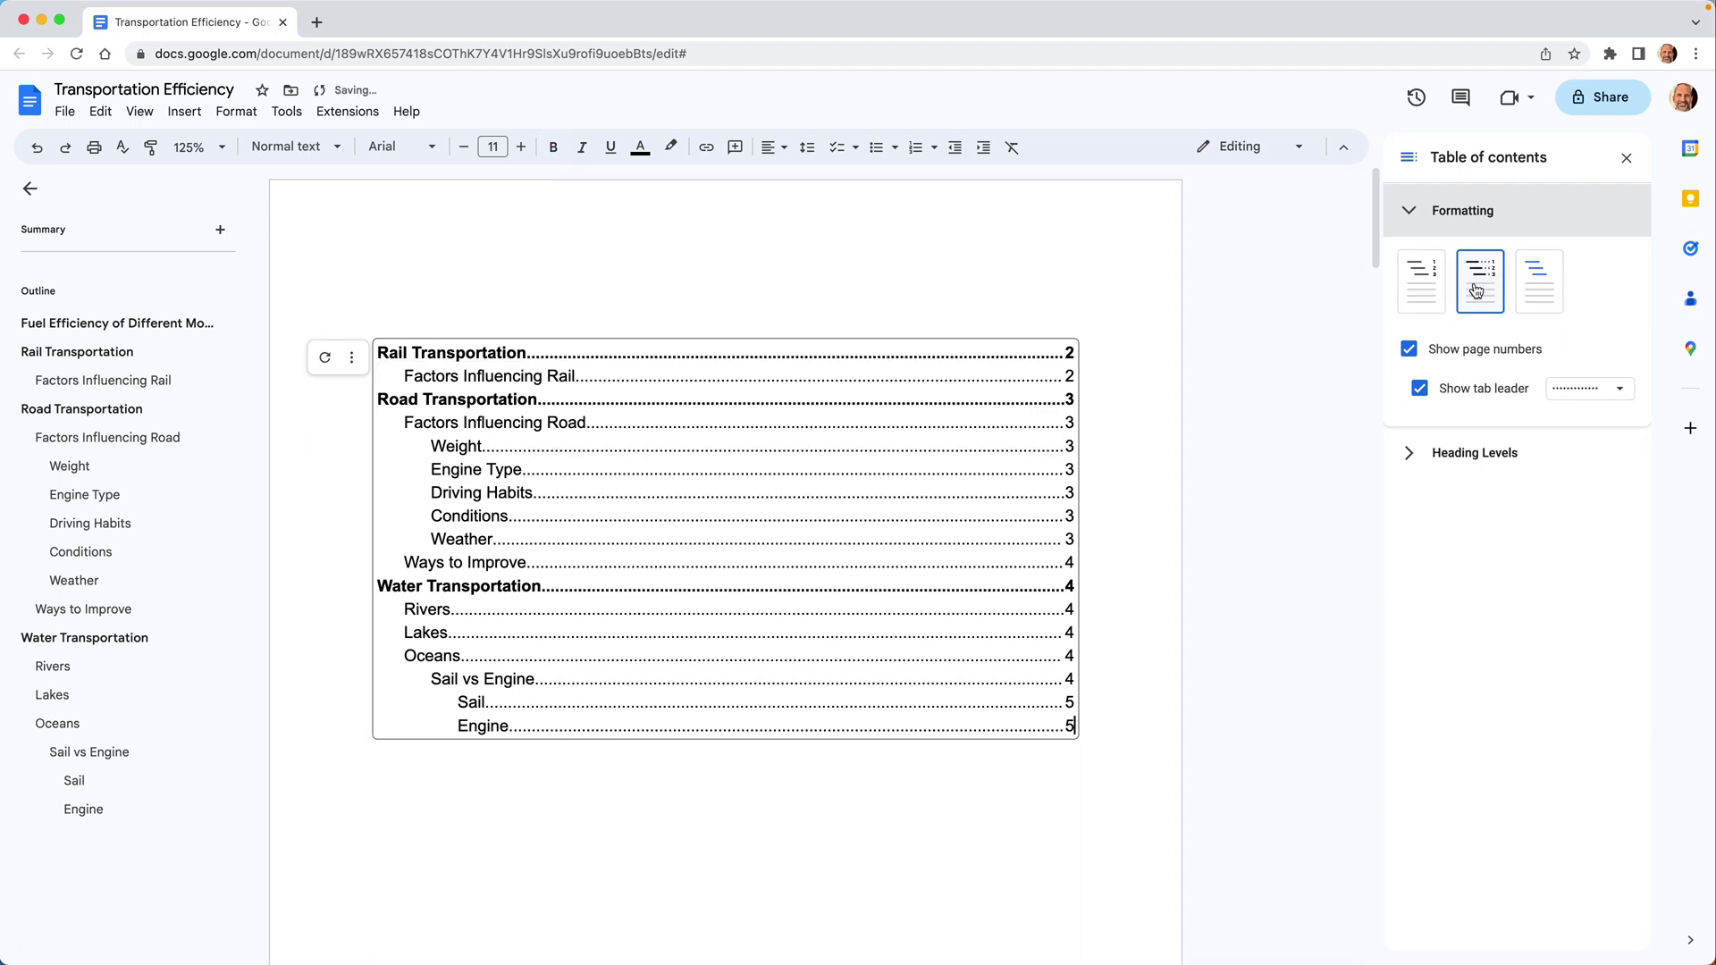
{"action": "left_click", "coordinate": [1536, 284]}
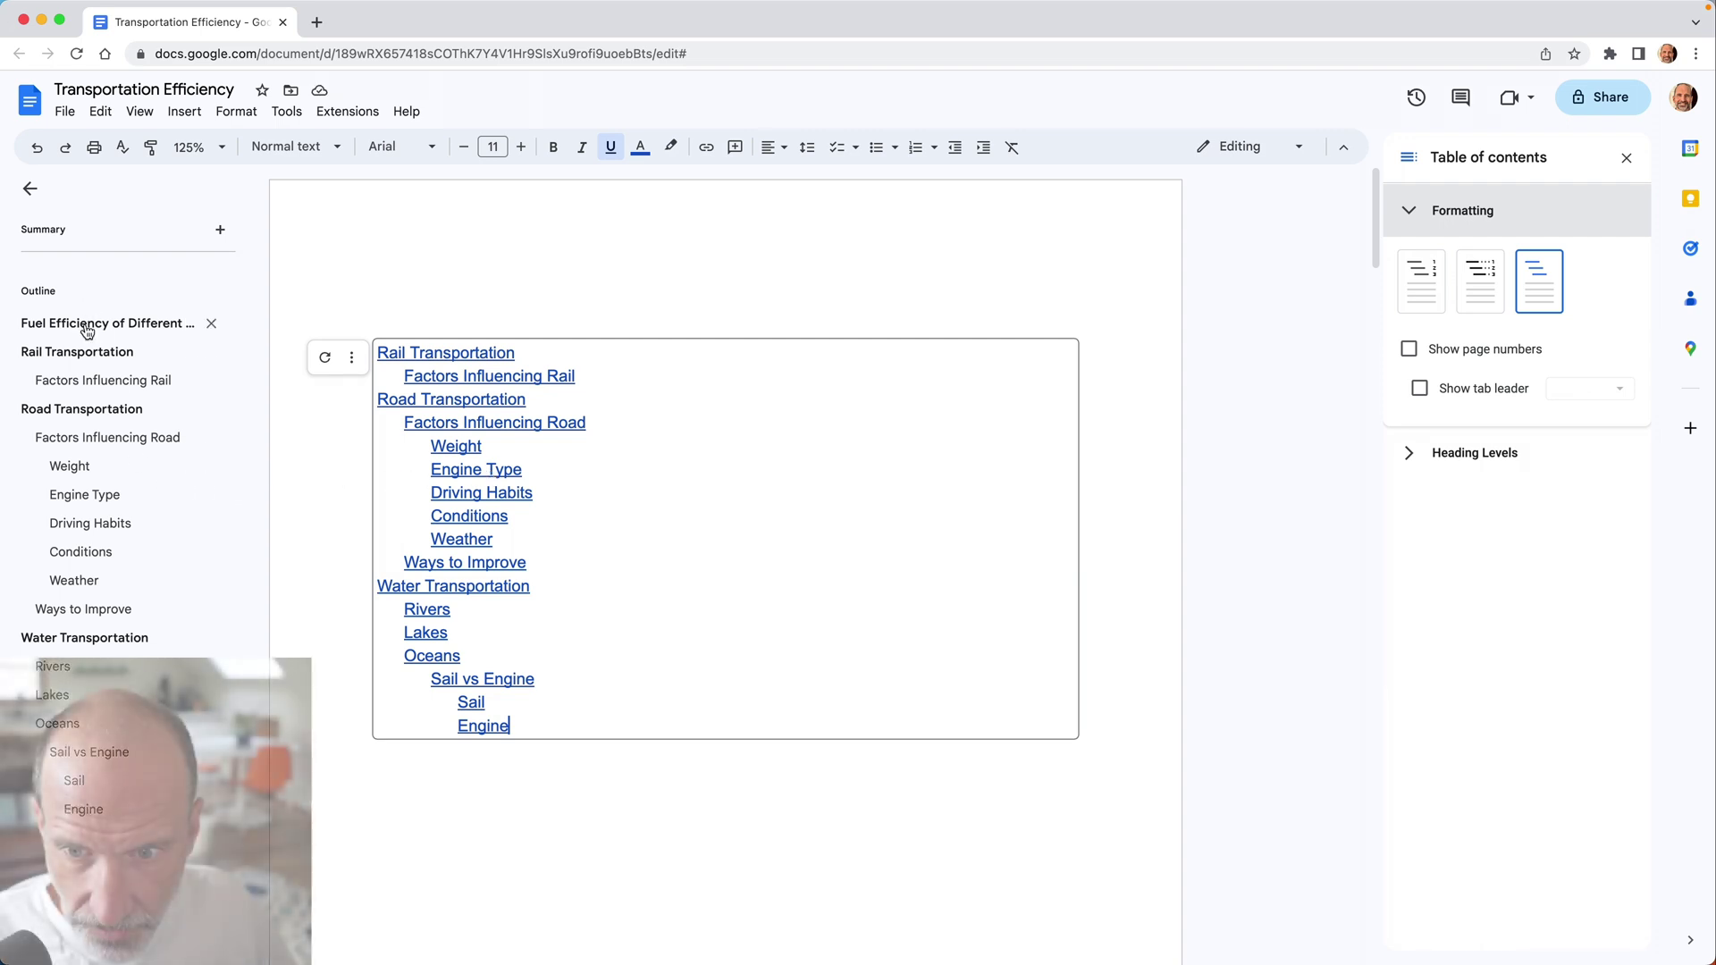
{"action": "left_click", "coordinate": [28, 190]}
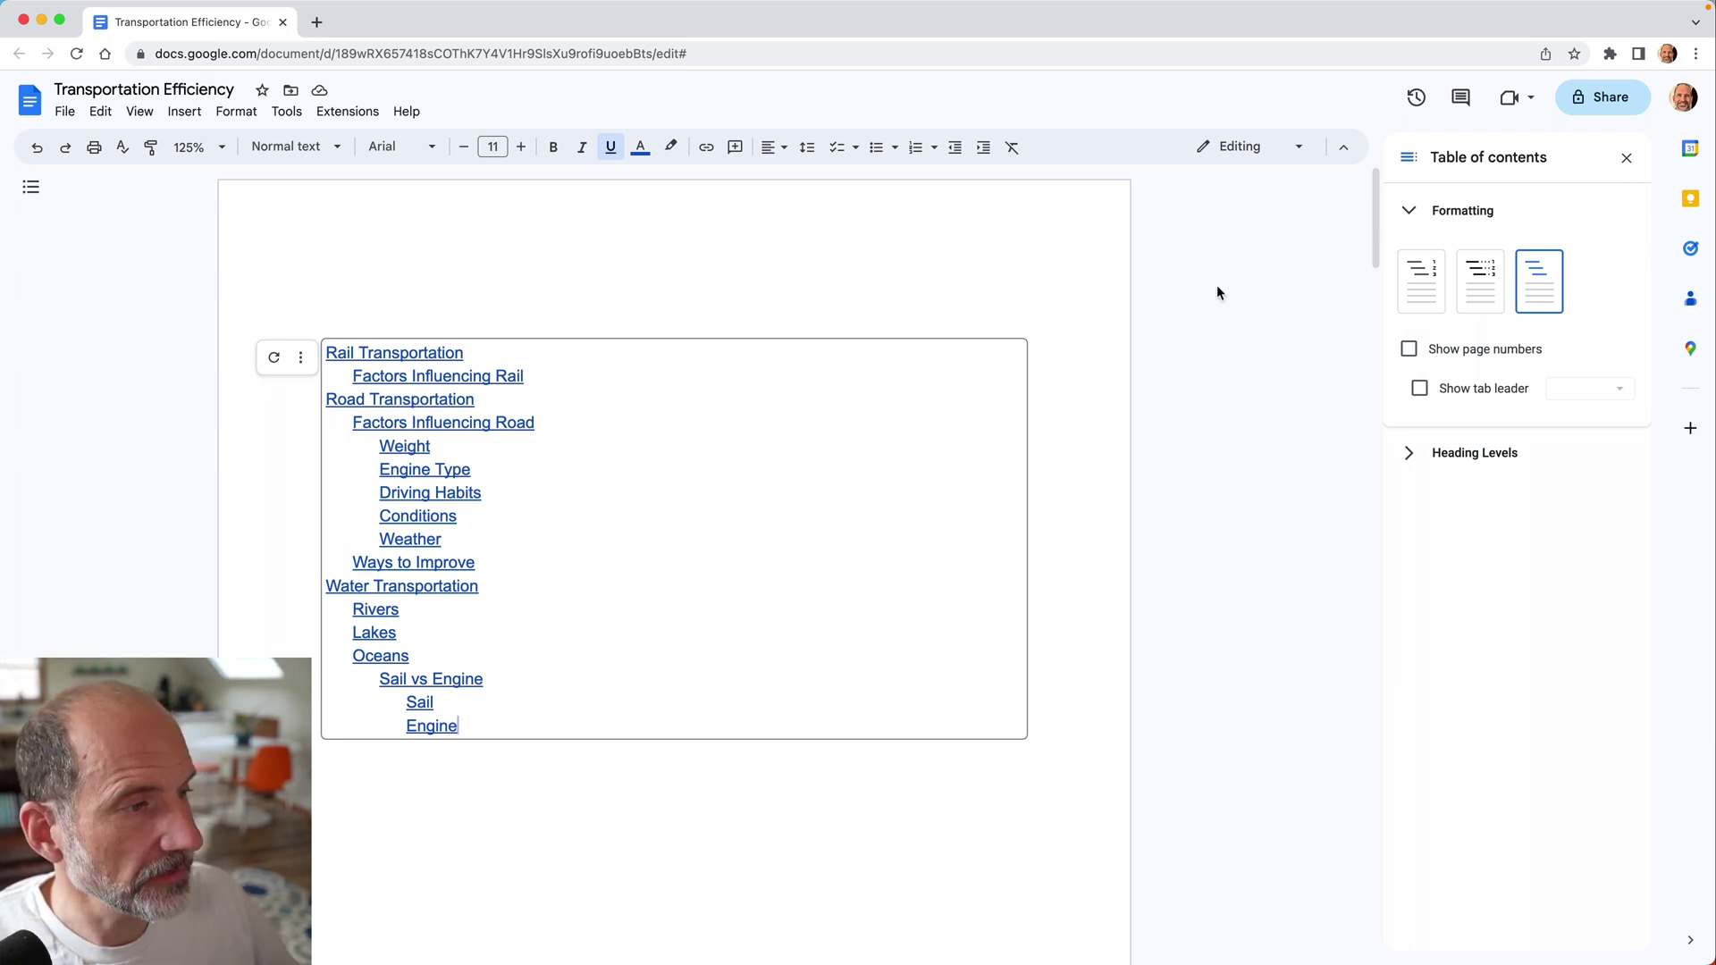
{"action": "left_click", "coordinate": [1475, 294]}
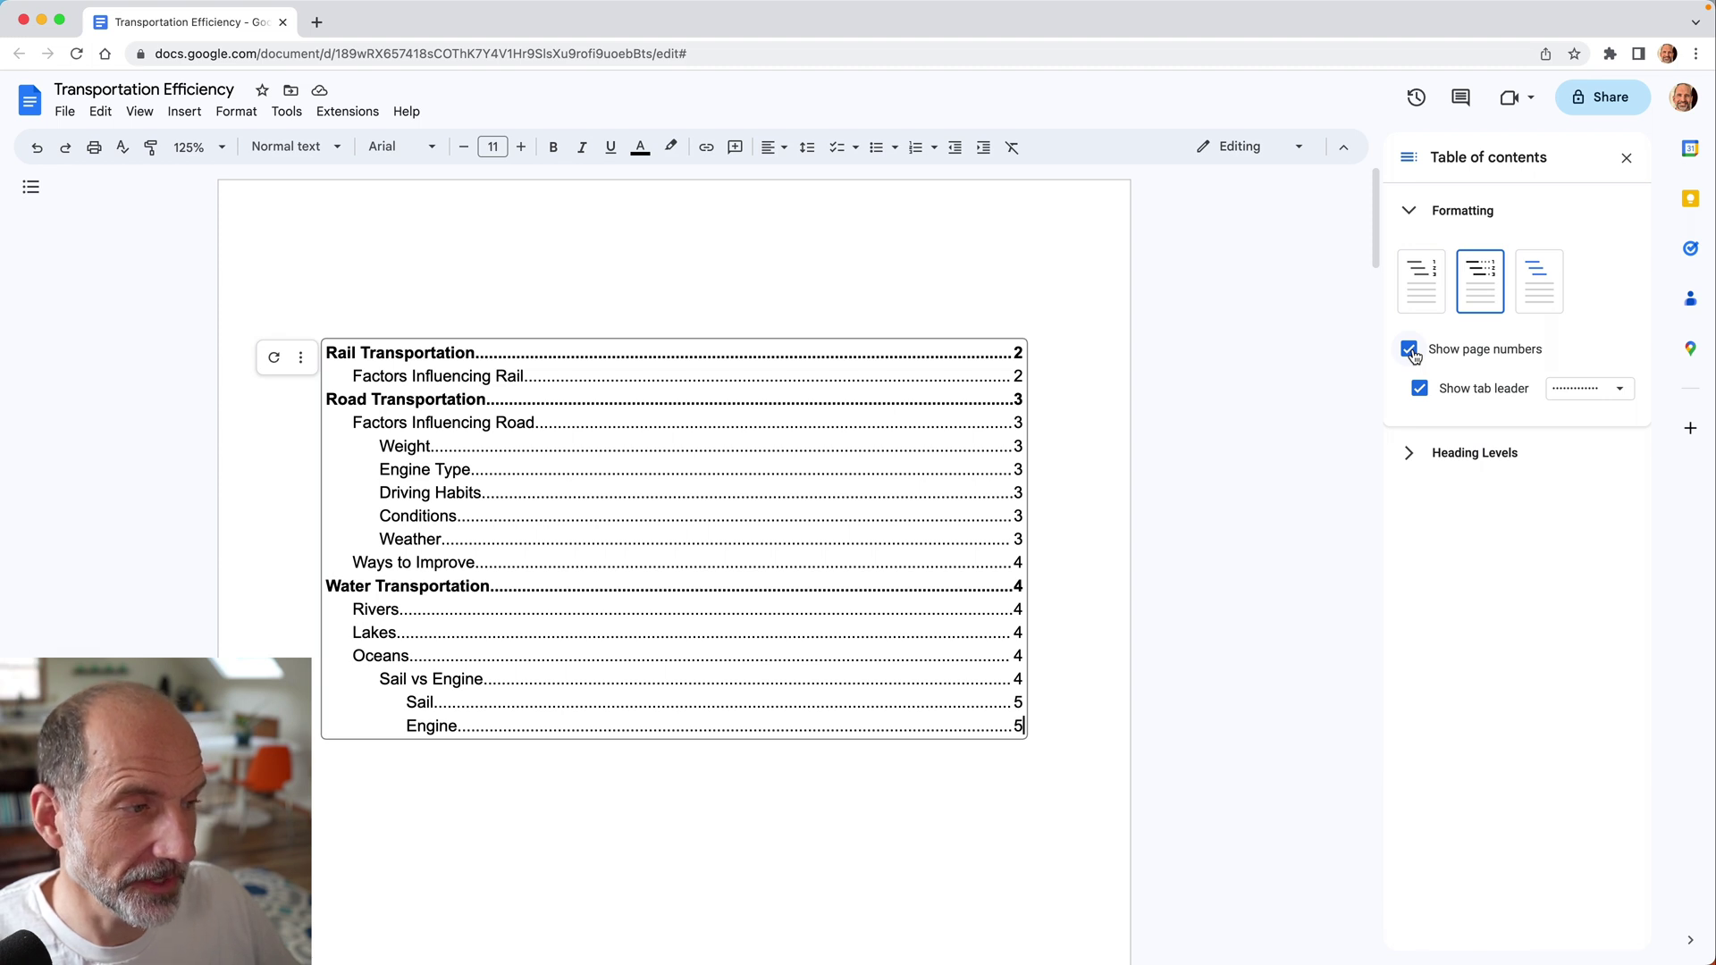
{"action": "left_click", "coordinate": [1410, 349]}
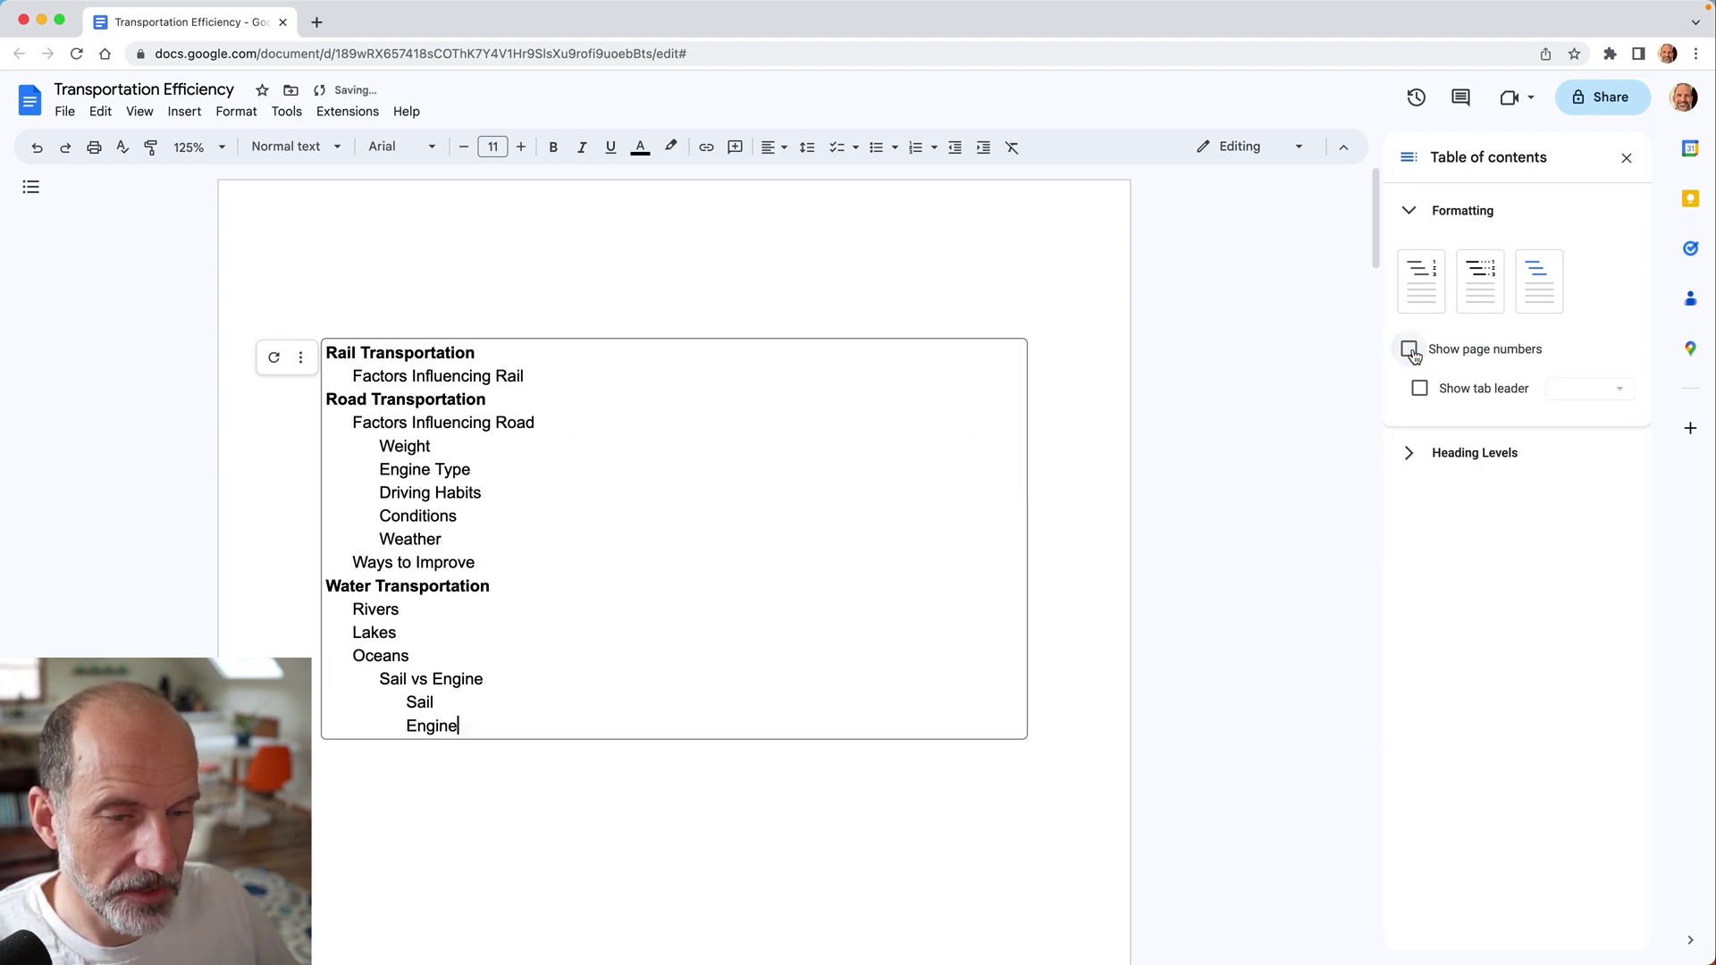
{"action": "left_click", "coordinate": [1410, 351]}
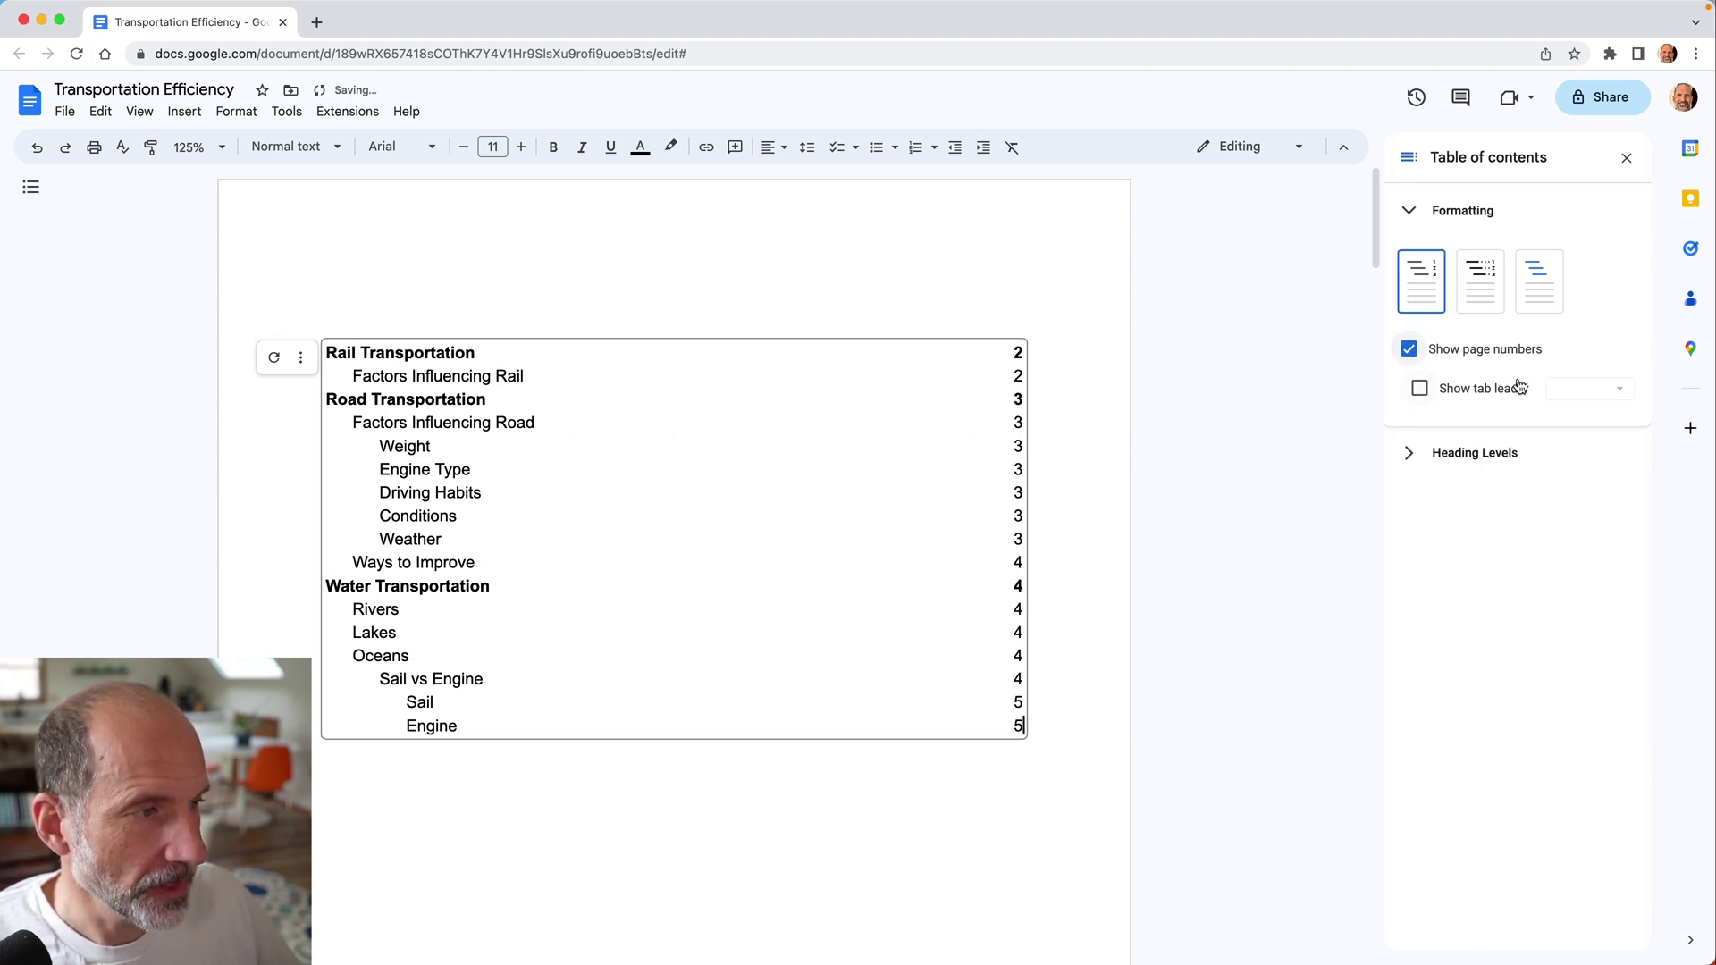
{"action": "left_click", "coordinate": [1497, 310]}
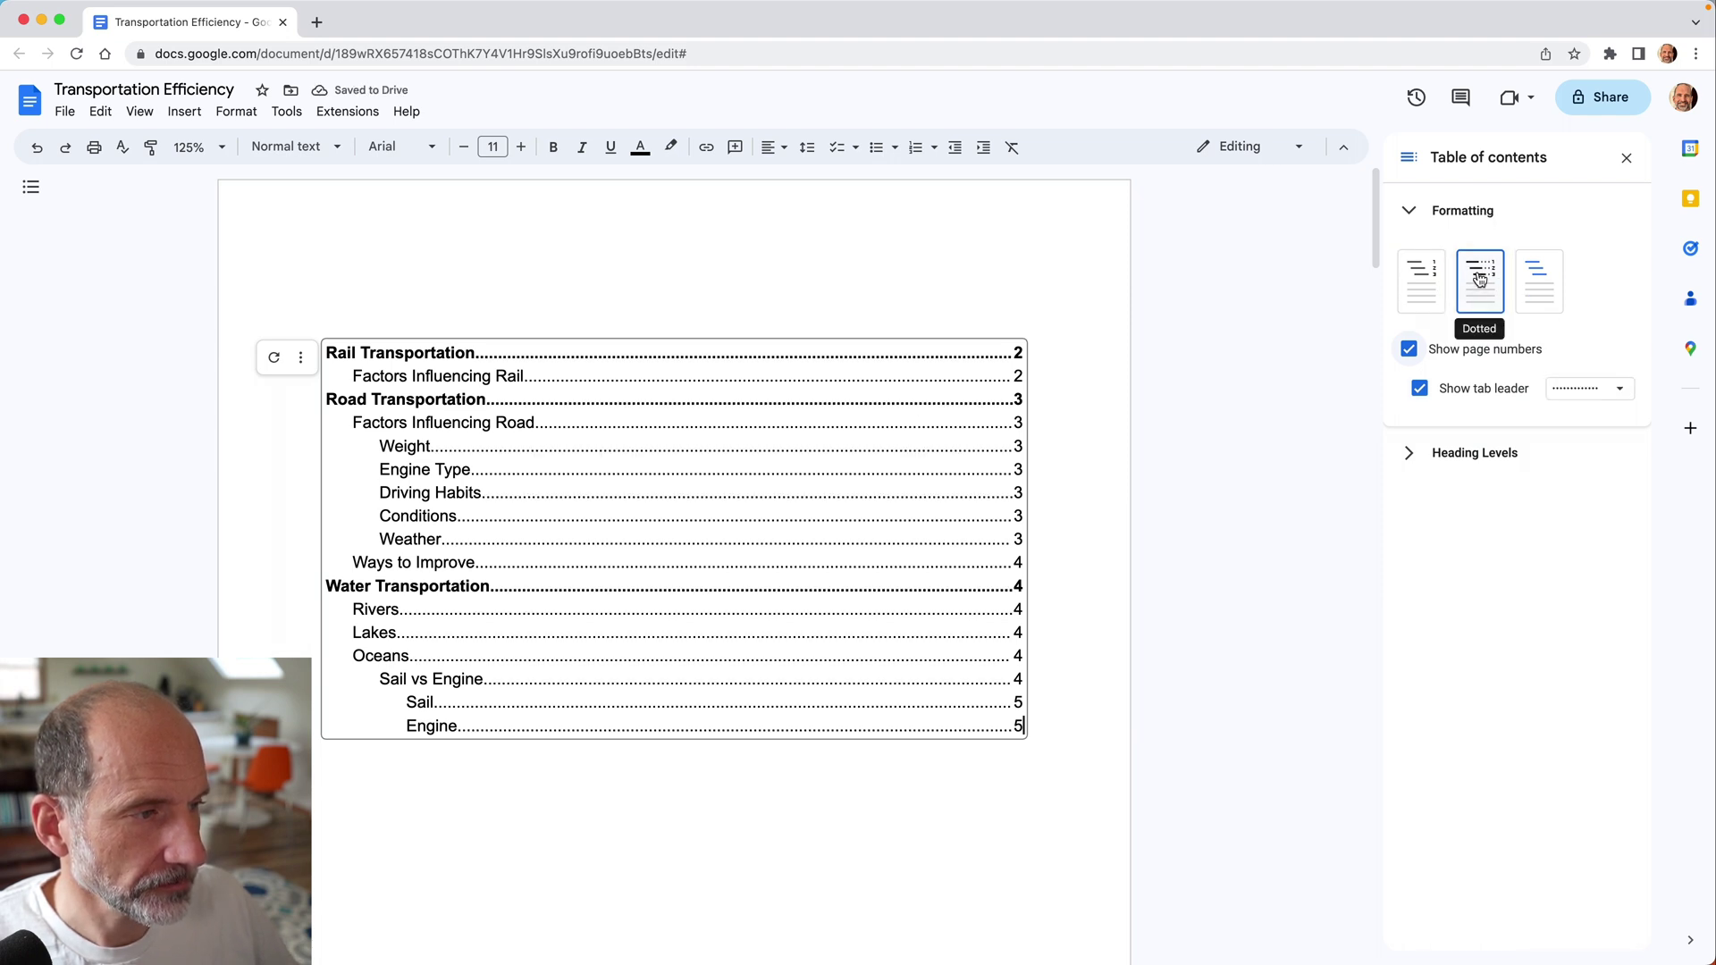
Change the tab leader style from dots to dashes.
{"action": "left_click", "coordinate": [1575, 389]}
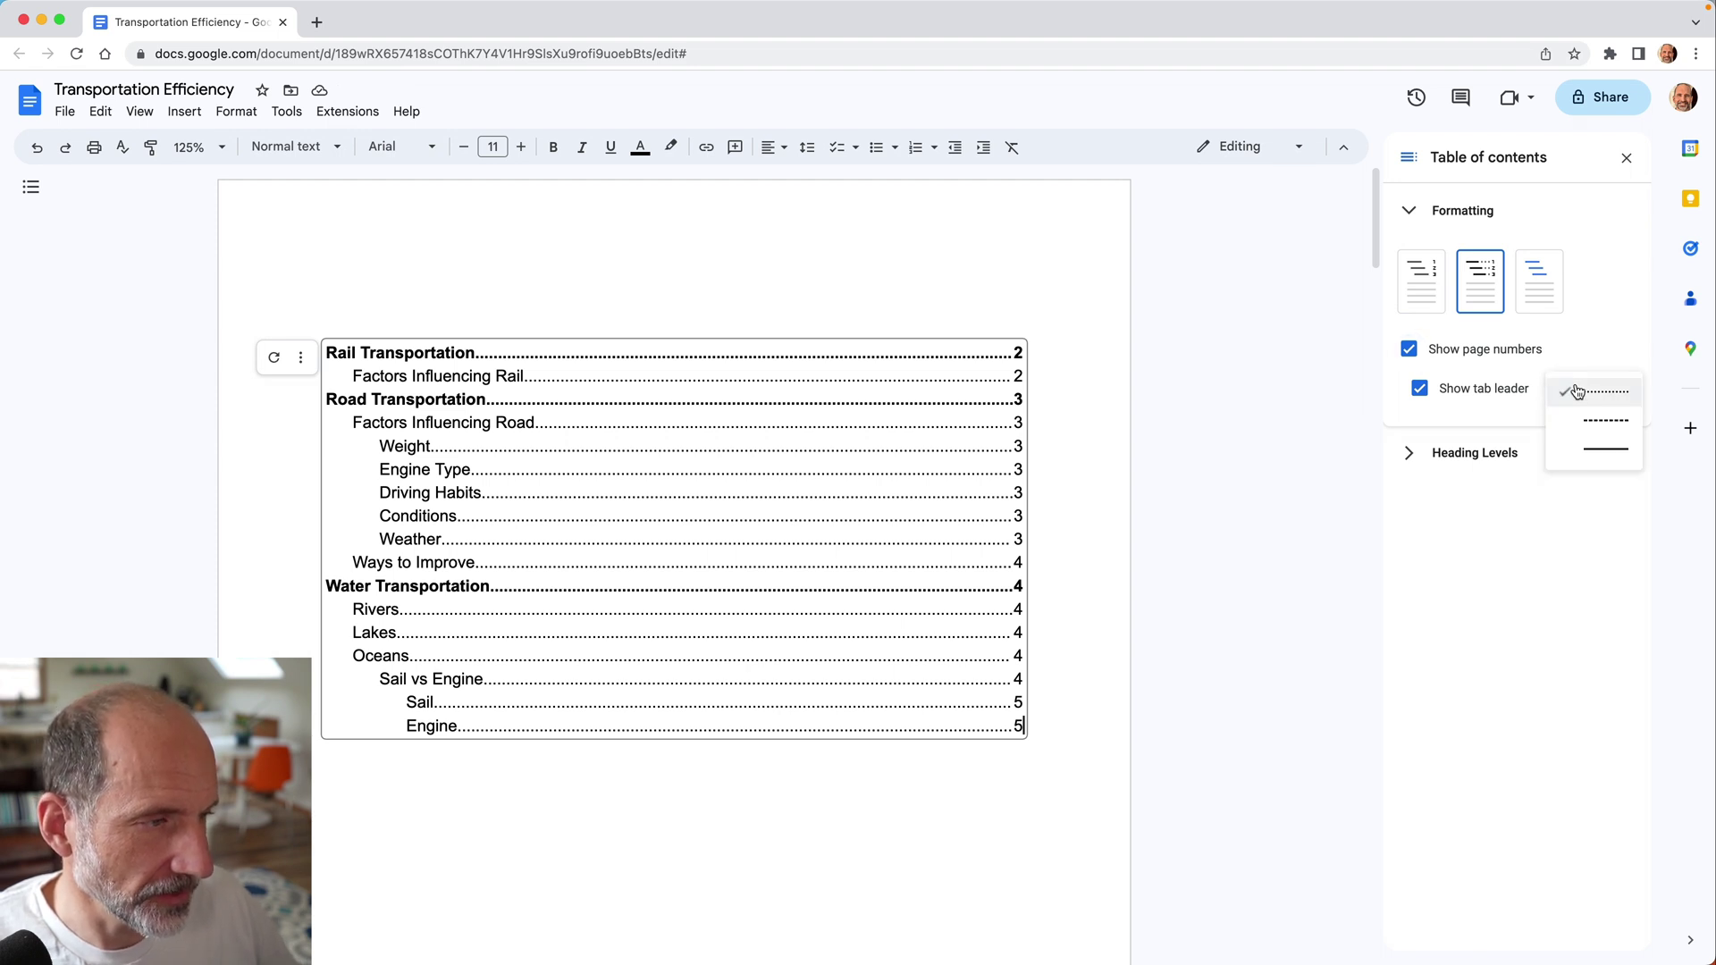
{"action": "left_click", "coordinate": [1597, 434]}
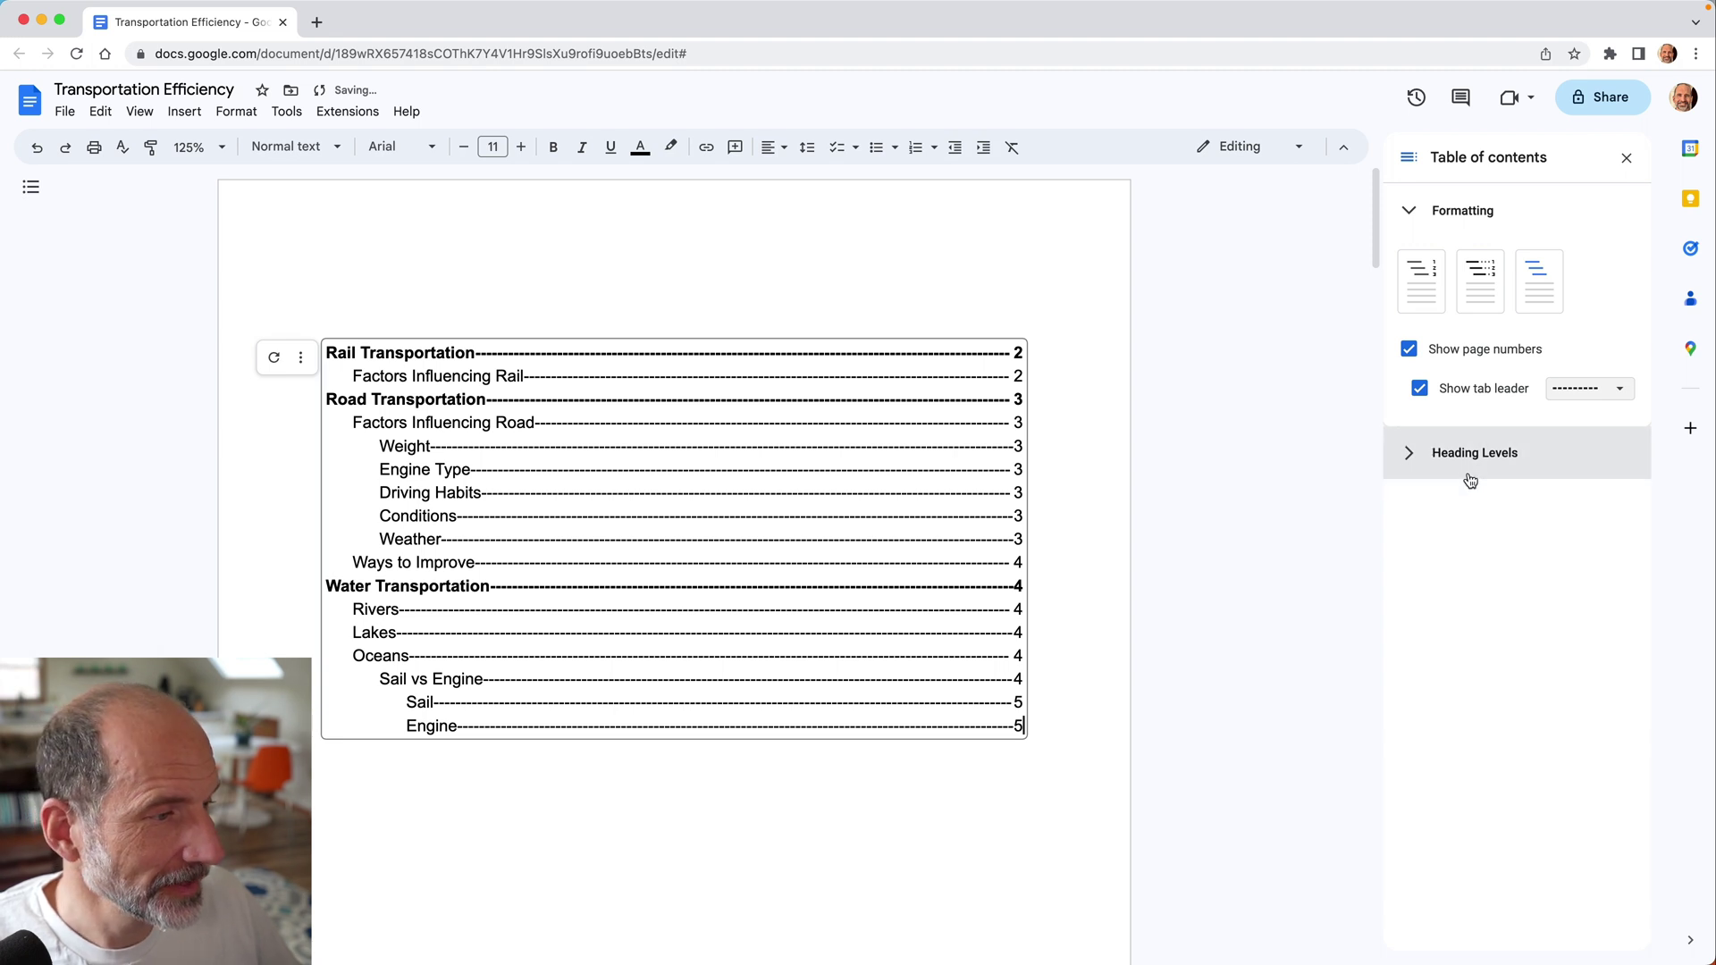
{"action": "left_click", "coordinate": [1409, 457]}
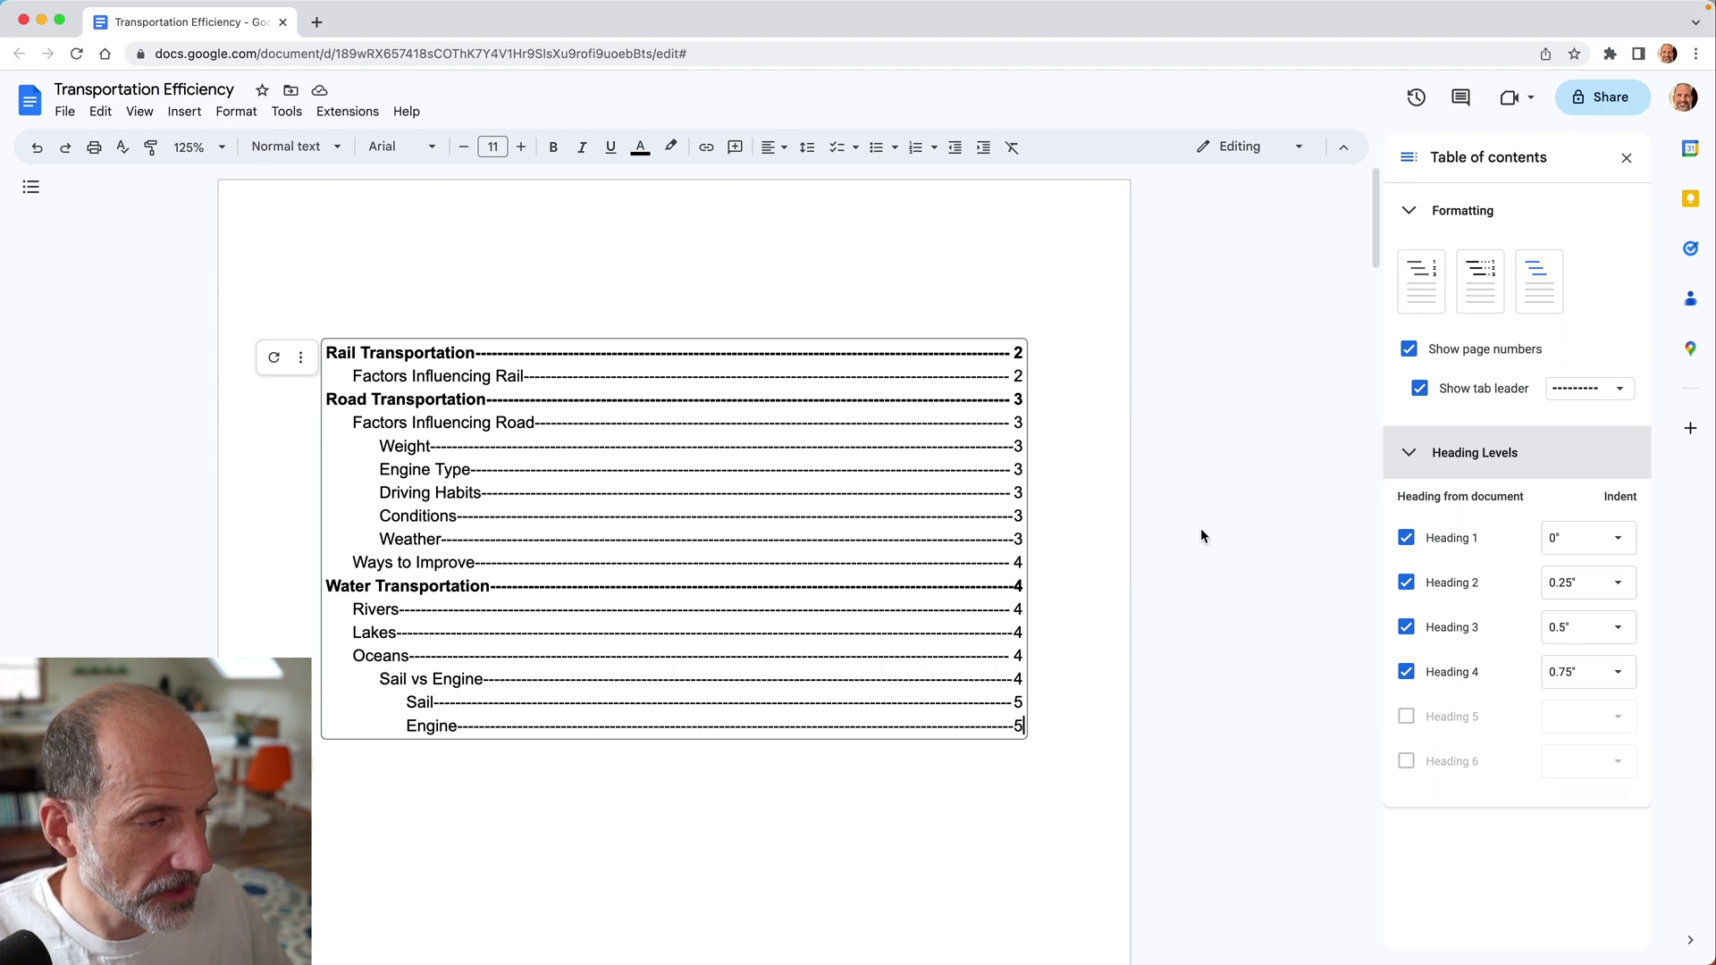
Exclude Heading 3 and Heading 4 entries and indent Heading 2 entries by 0.5 inches.
{"action": "left_click", "coordinate": [1407, 673]}
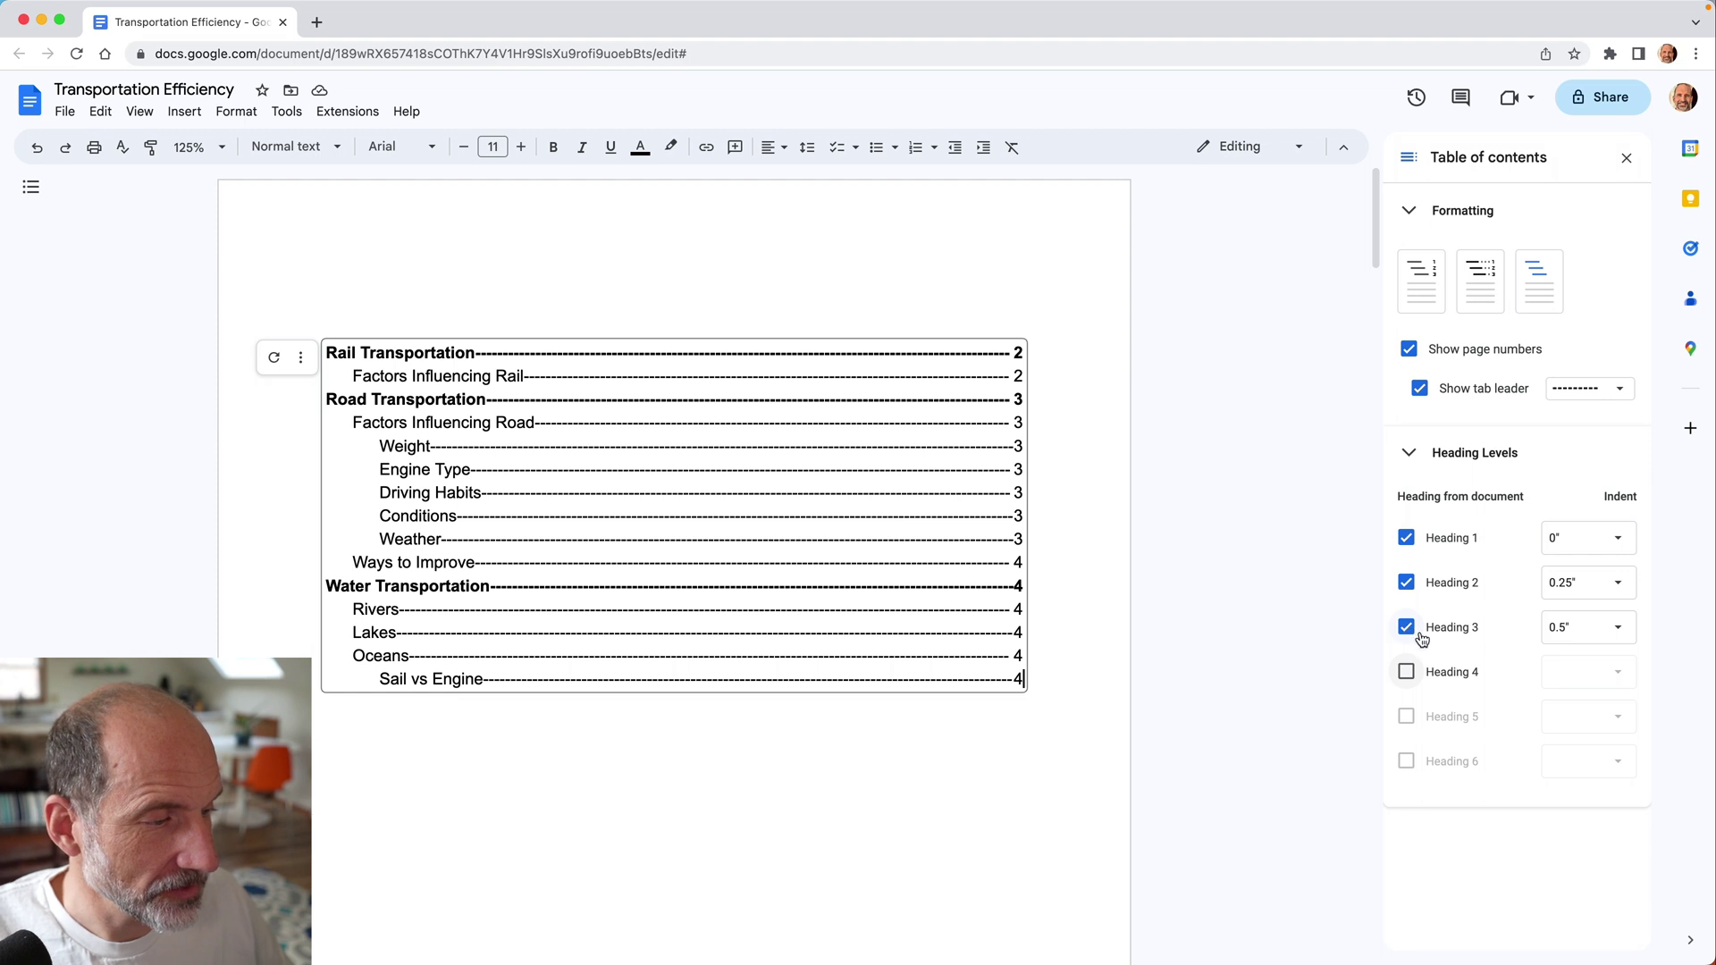
{"action": "left_click", "coordinate": [1409, 629]}
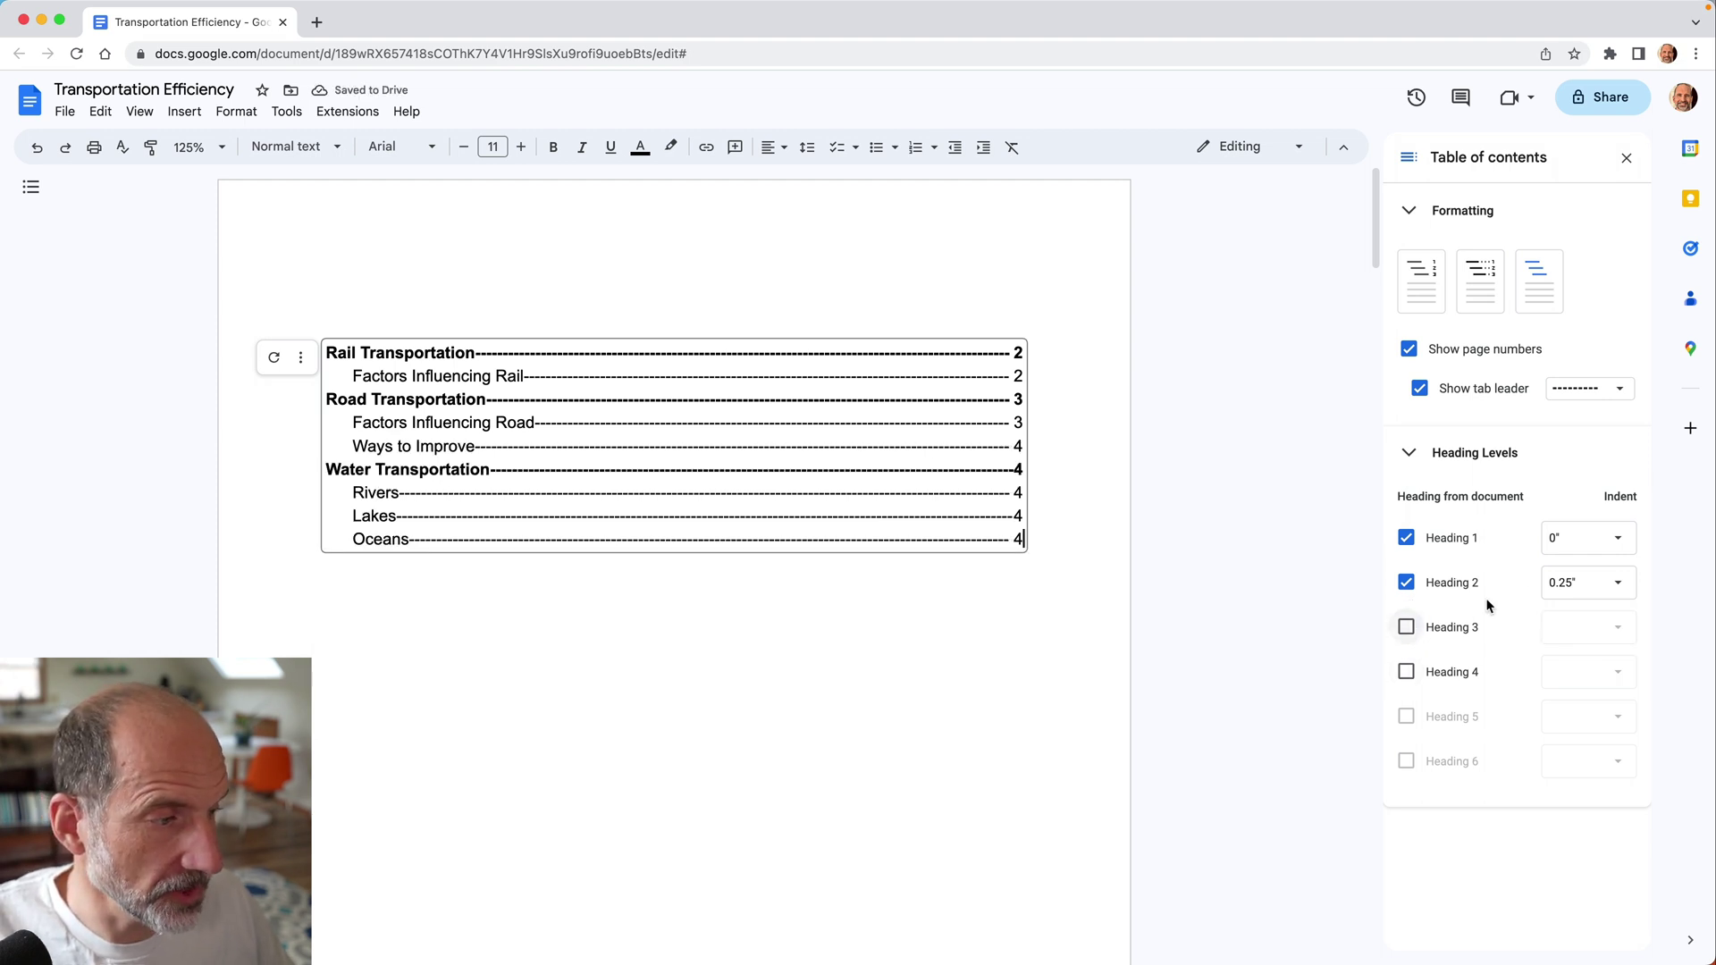
{"action": "left_click", "coordinate": [1564, 582]}
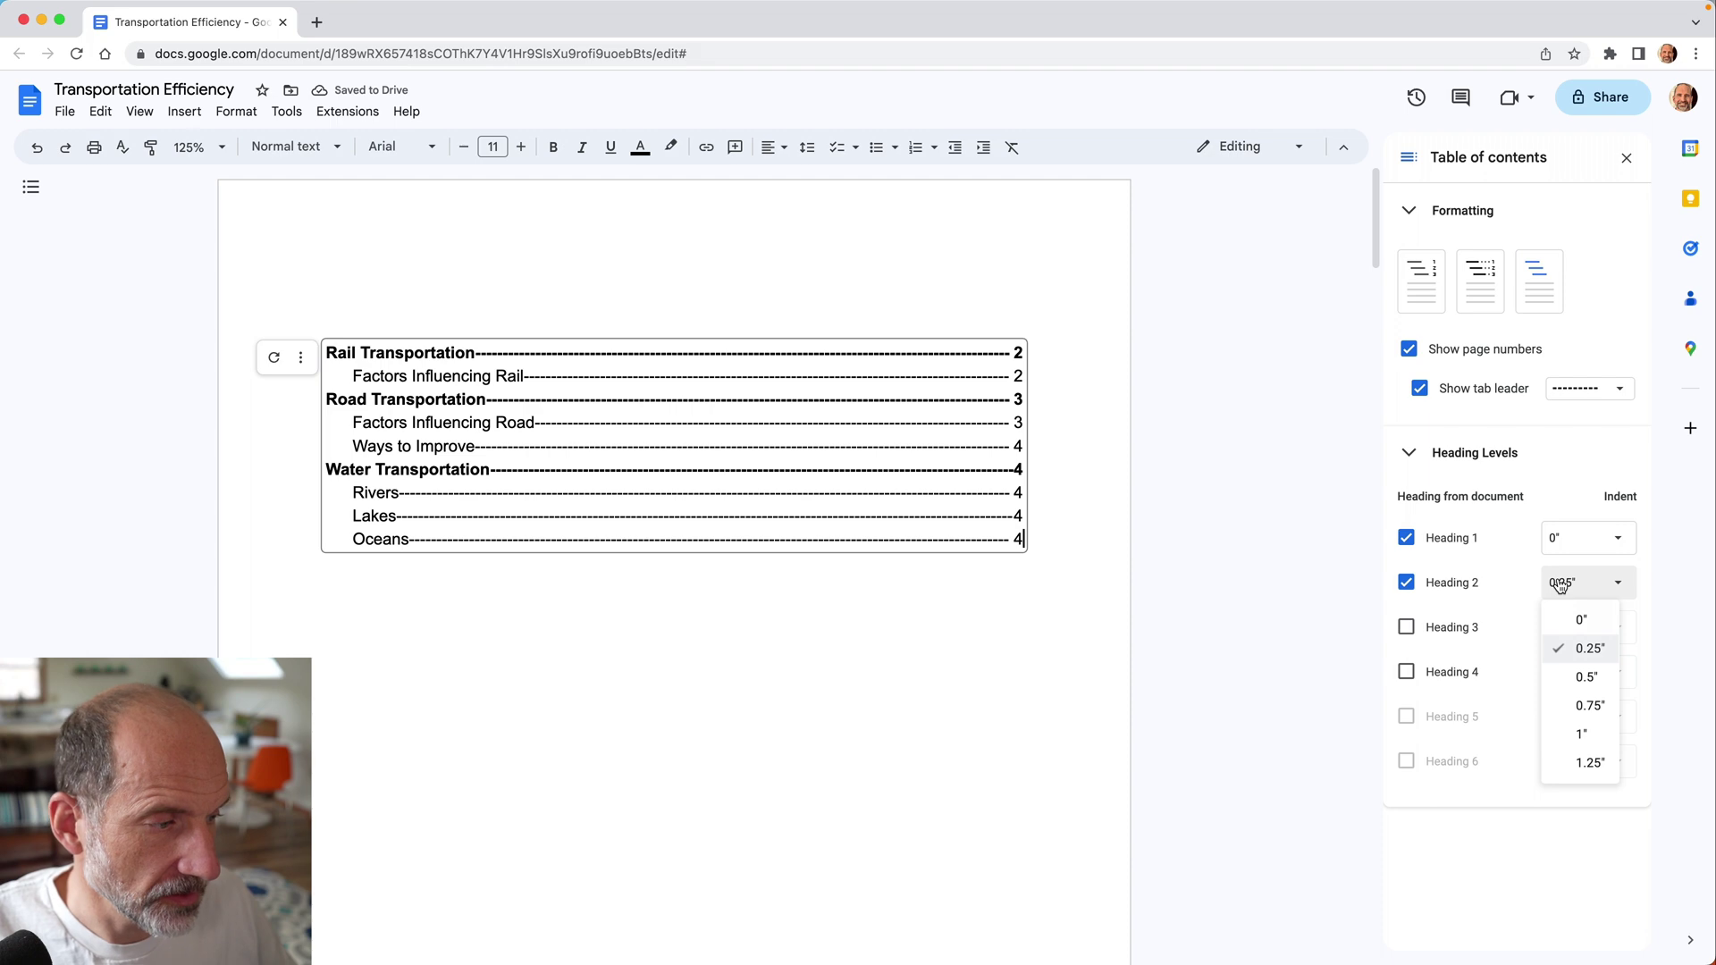
{"action": "left_click", "coordinate": [1573, 675]}
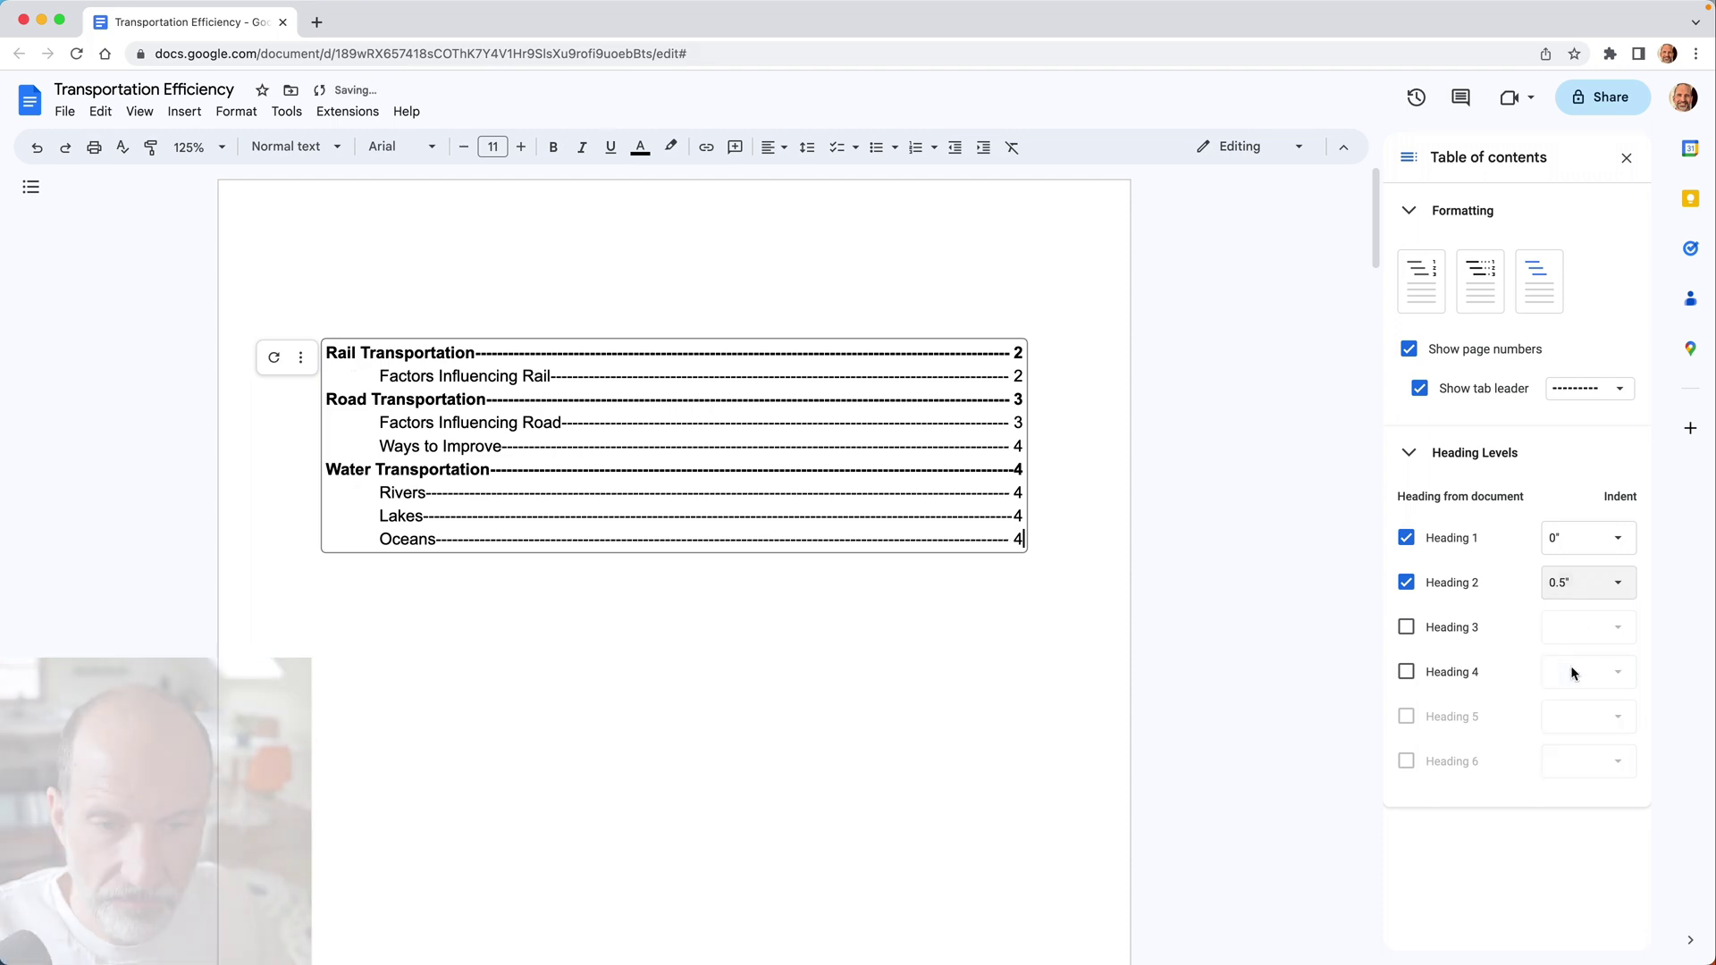